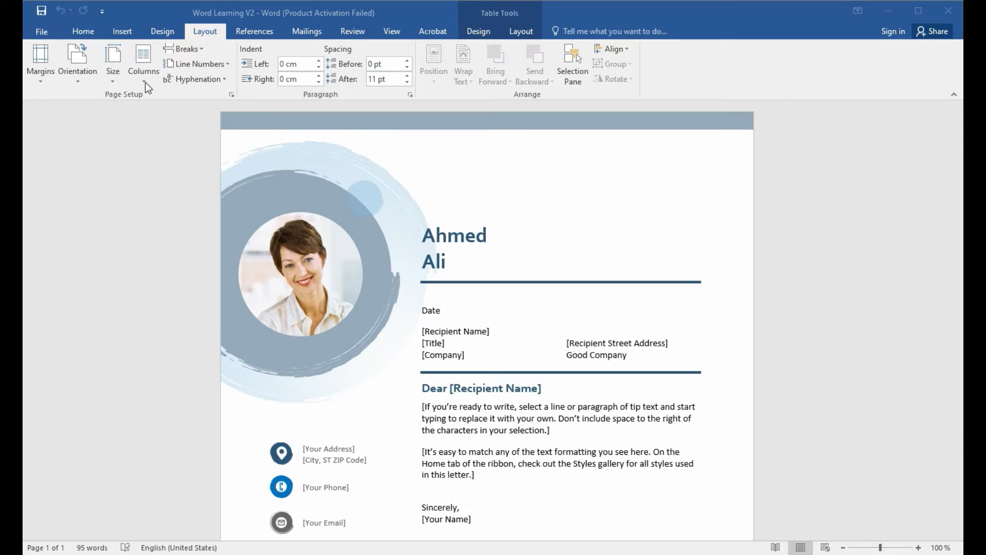
{"action": "left_click", "coordinate": [79, 77]}
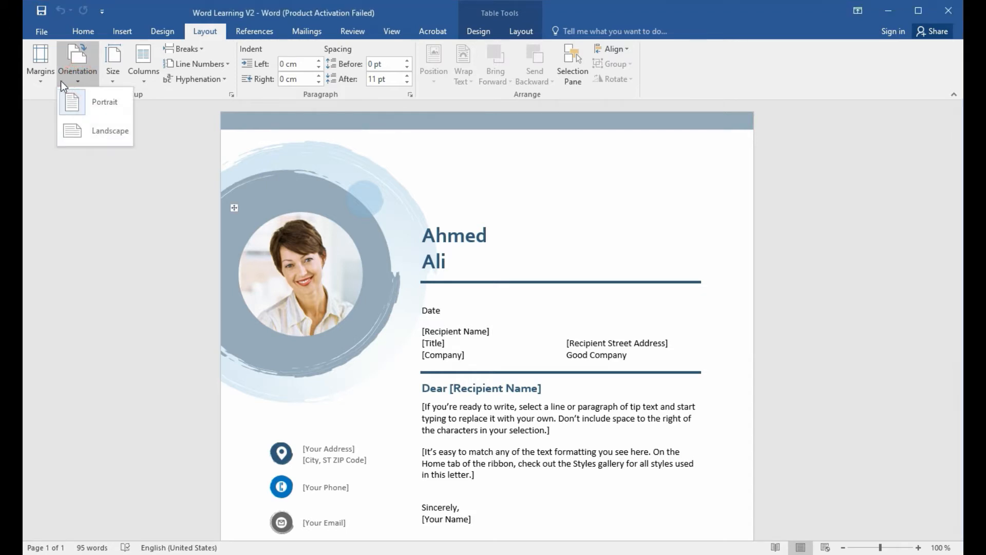
{"action": "left_click", "coordinate": [44, 82]}
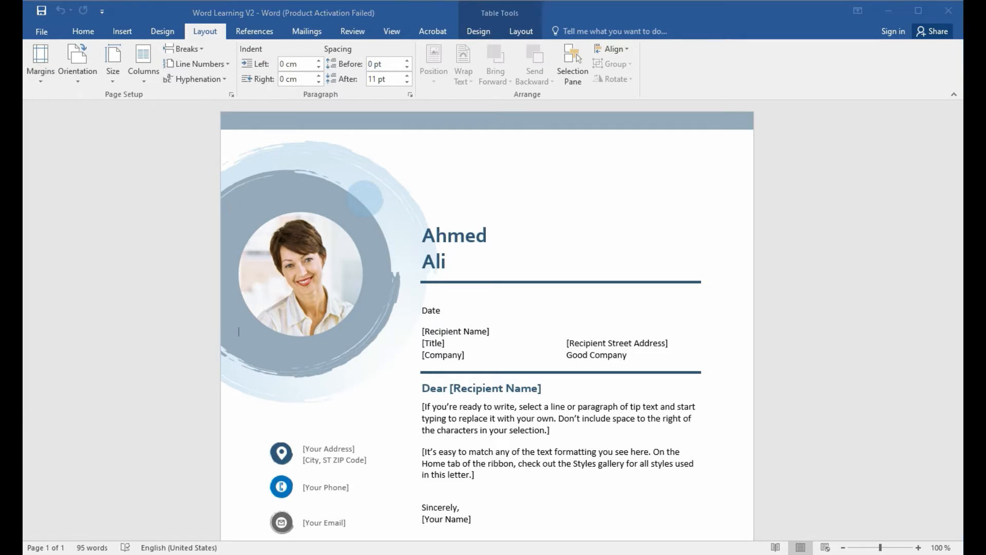
Step: Close the Word Learning V2 document and open the recent file Sample-doc-file-100kb
{"action": "left_click", "coordinate": [44, 34]}
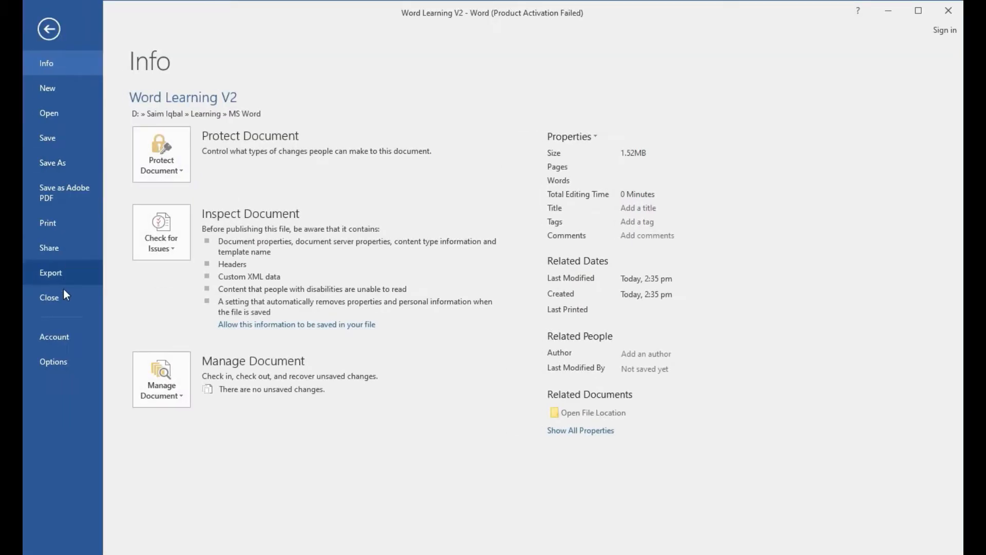
{"action": "left_click", "coordinate": [63, 294]}
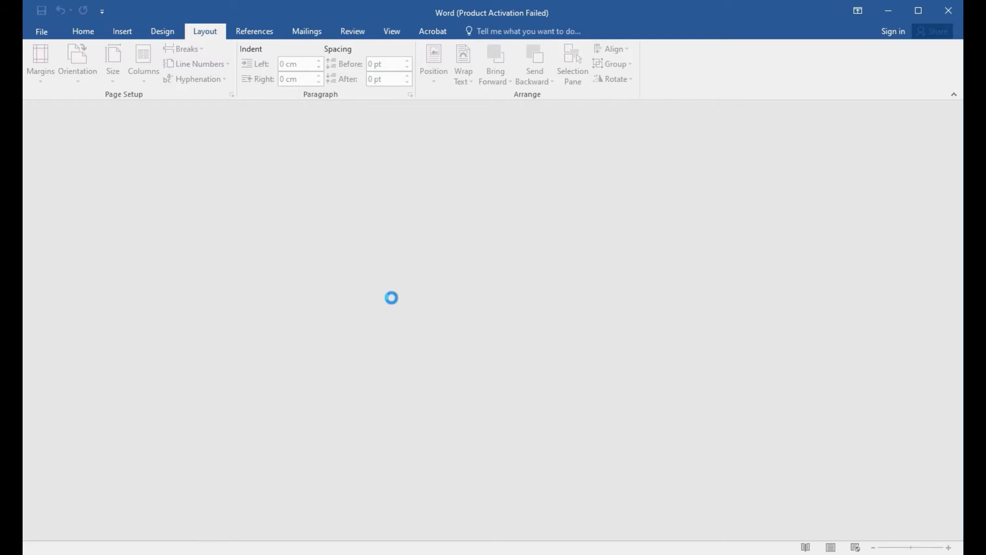
{"action": "left_click", "coordinate": [42, 33]}
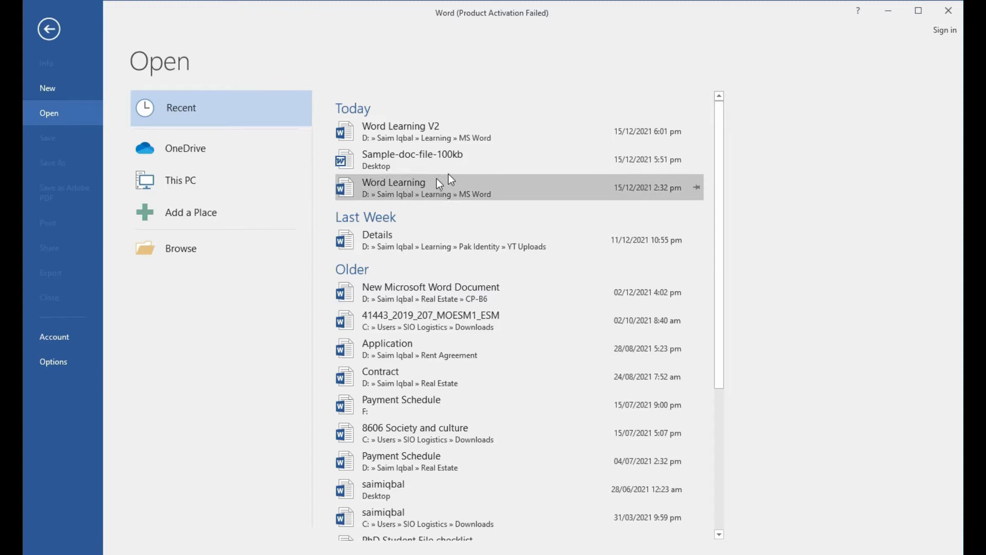
{"action": "left_click", "coordinate": [427, 156]}
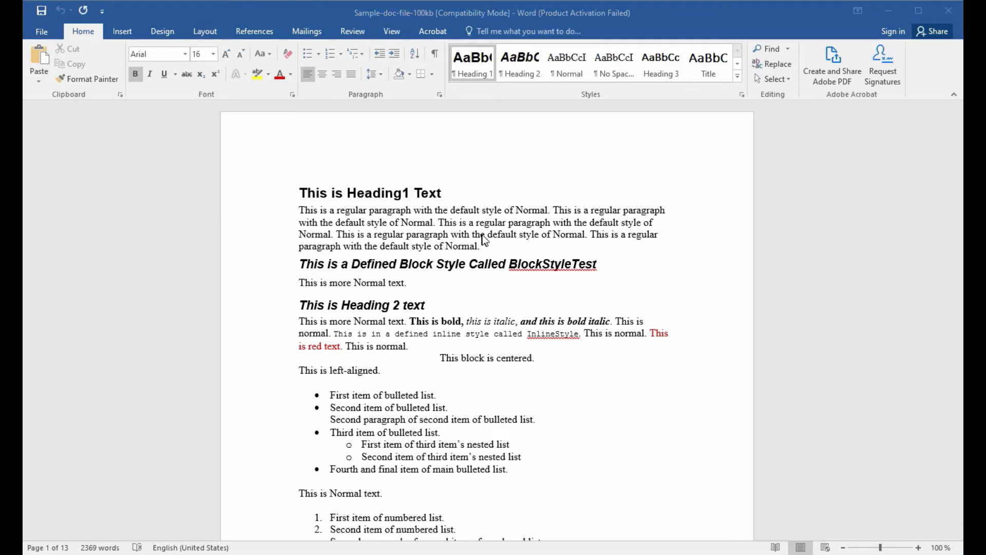
Step: Look through the first page of the document, examining its bulleted list, numbered list, BMP picture and table
{"action": "scroll", "coordinate": [467, 374], "scroll_direction": "down", "scroll_amount": 3}
{"action": "left_click", "coordinate": [542, 369]}
{"action": "left_click_drag", "start_coordinate": [308, 286], "coordinate": [480, 369]}
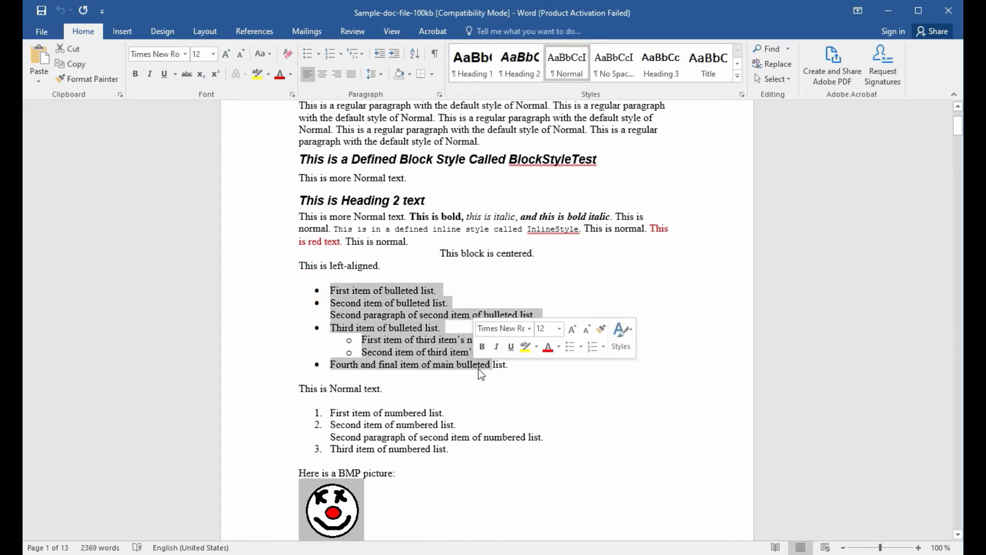
{"action": "scroll", "coordinate": [360, 339], "scroll_direction": "down", "scroll_amount": 3}
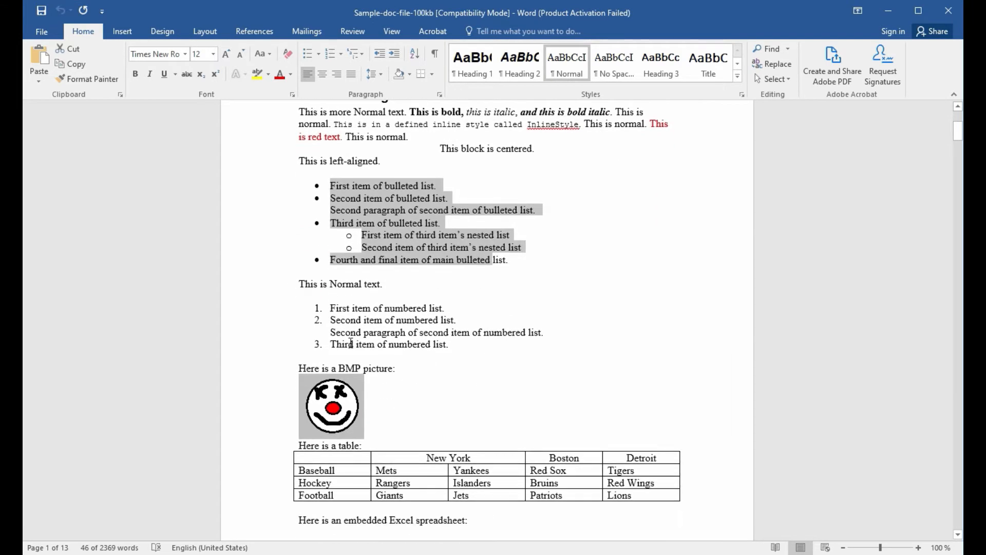
{"action": "left_click", "coordinate": [310, 306]}
{"action": "left_click_drag", "start_coordinate": [310, 305], "coordinate": [433, 355]}
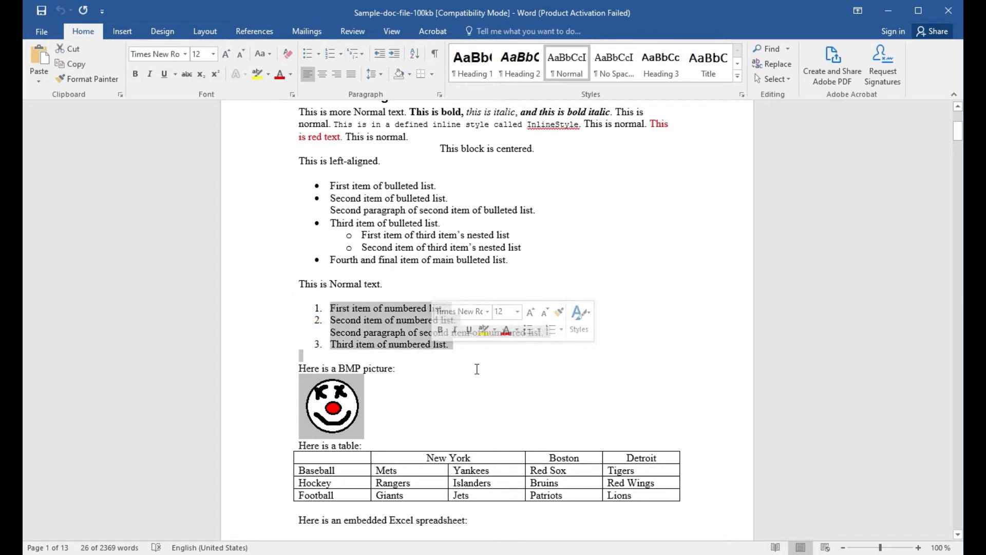
{"action": "scroll", "coordinate": [476, 363], "scroll_direction": "down", "scroll_amount": 2}
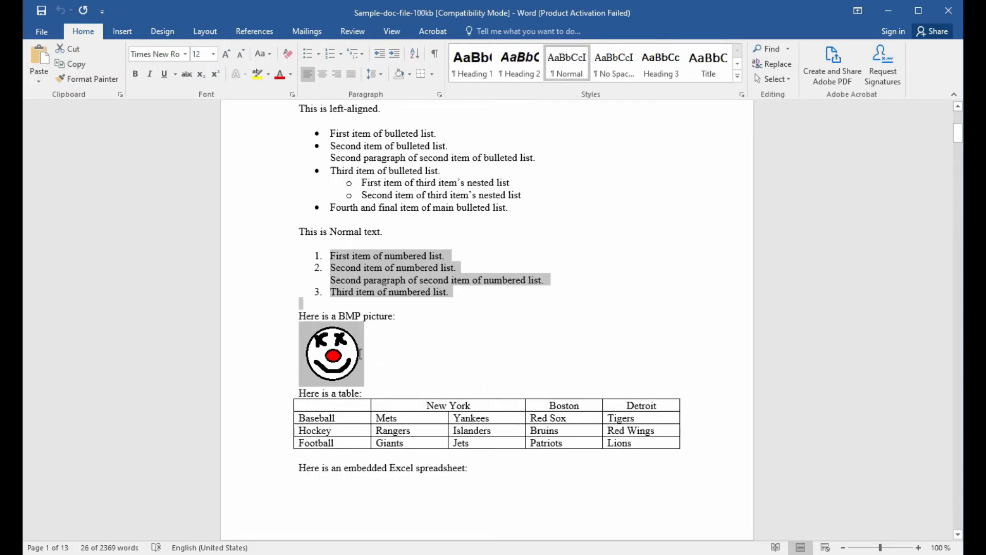
{"action": "scroll", "coordinate": [478, 356], "scroll_direction": "down", "scroll_amount": 3}
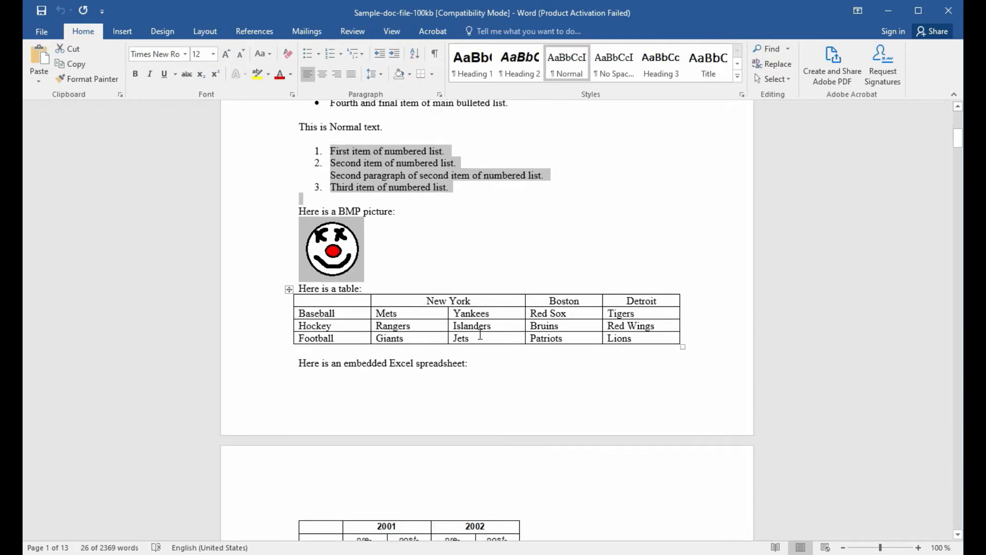
{"action": "left_click", "coordinate": [540, 349]}
{"action": "left_click", "coordinate": [291, 295]}
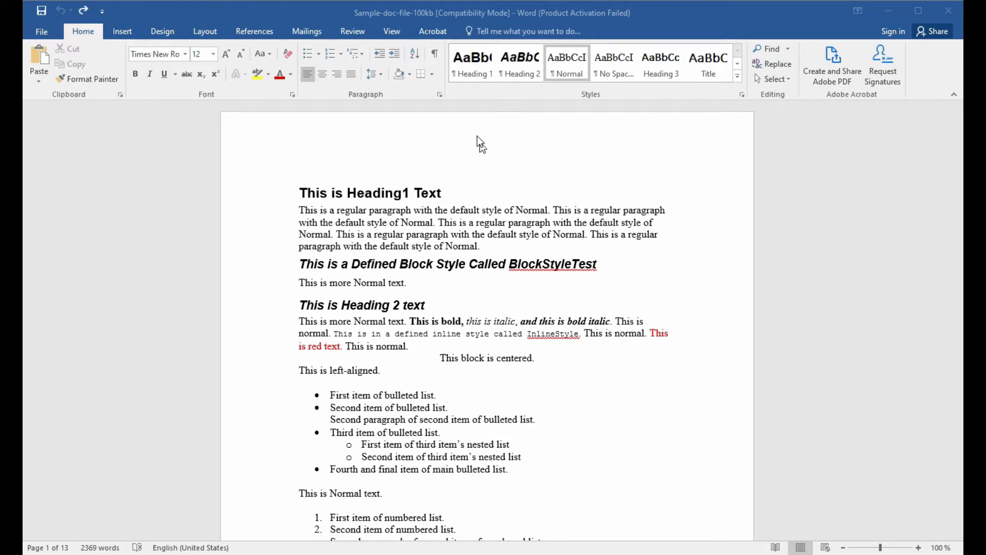
Step: Show the paragraph marks and hidden formatting symbols, look them over on the first page, and hide them again
{"action": "left_click", "coordinate": [436, 55]}
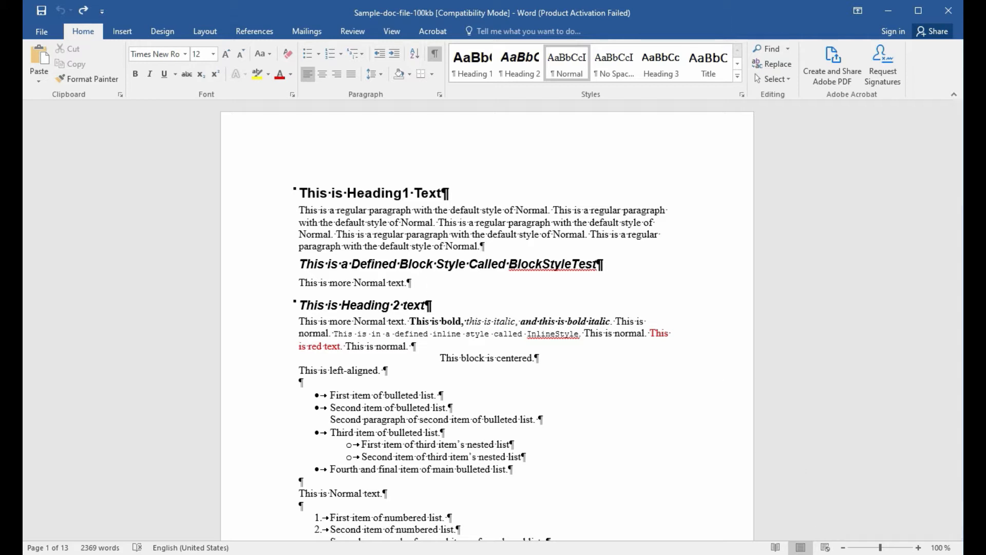
{"action": "scroll", "coordinate": [583, 405], "scroll_direction": "down", "scroll_amount": 5}
{"action": "scroll", "coordinate": [583, 405], "scroll_direction": "up", "scroll_amount": 4}
{"action": "scroll", "coordinate": [583, 405], "scroll_direction": "up", "scroll_amount": 1}
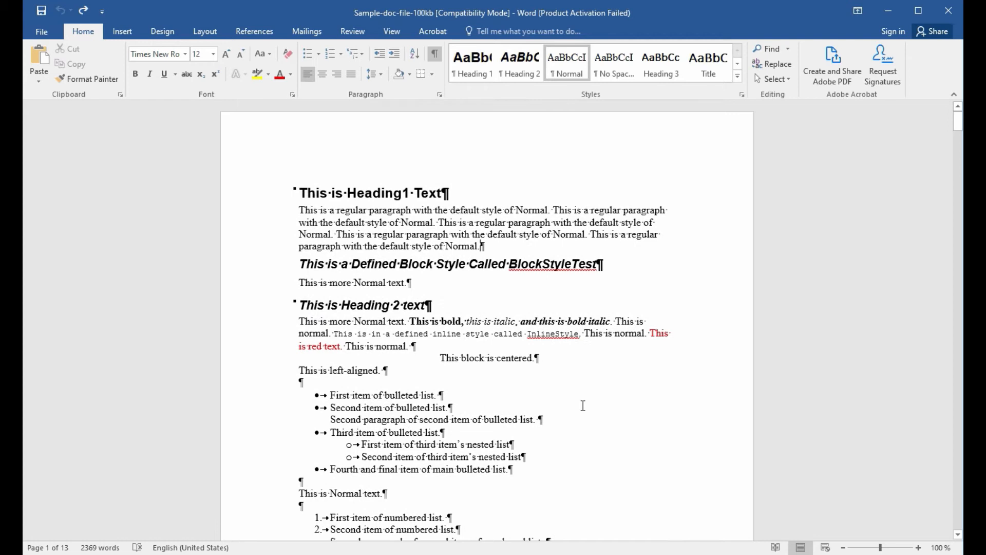
{"action": "scroll", "coordinate": [583, 405], "scroll_direction": "down", "scroll_amount": 2}
{"action": "scroll", "coordinate": [583, 405], "scroll_direction": "up", "scroll_amount": 2}
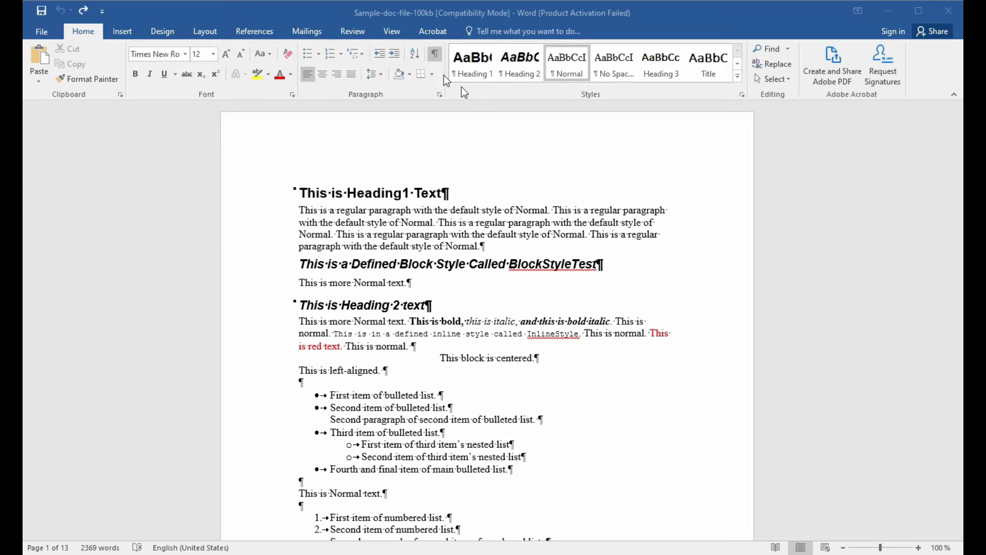
{"action": "left_click", "coordinate": [435, 57]}
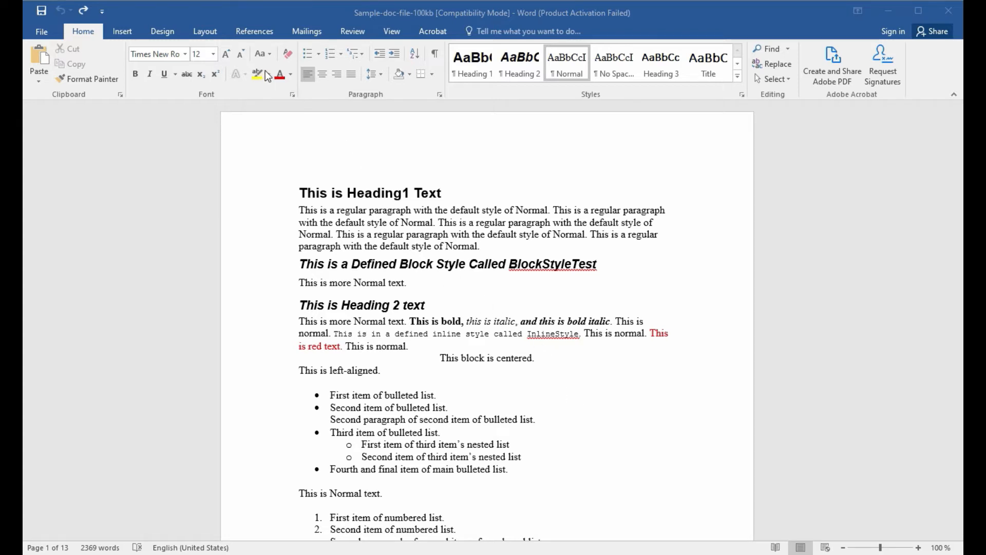
Step: Display the list of available paper sizes for the document
{"action": "left_click", "coordinate": [212, 32]}
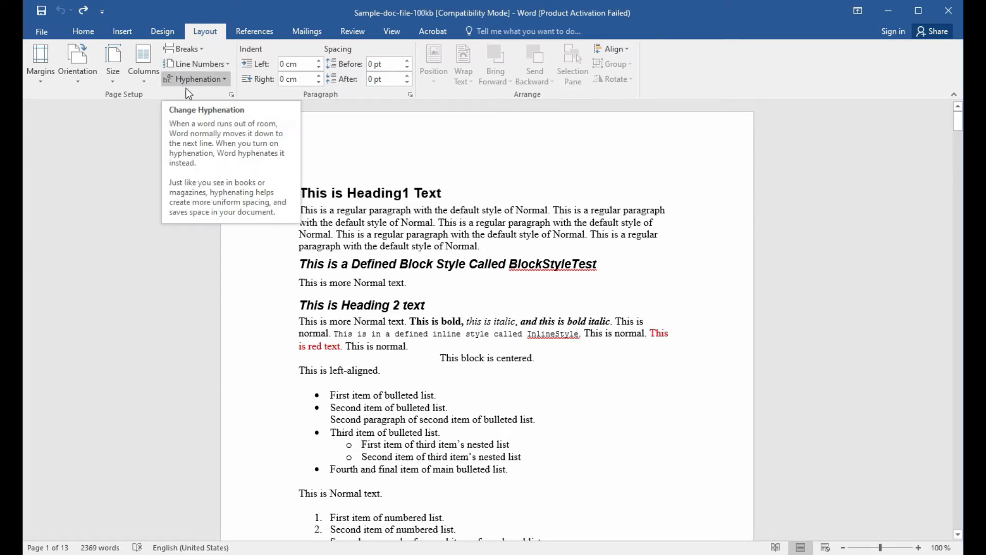
{"action": "left_click", "coordinate": [116, 82]}
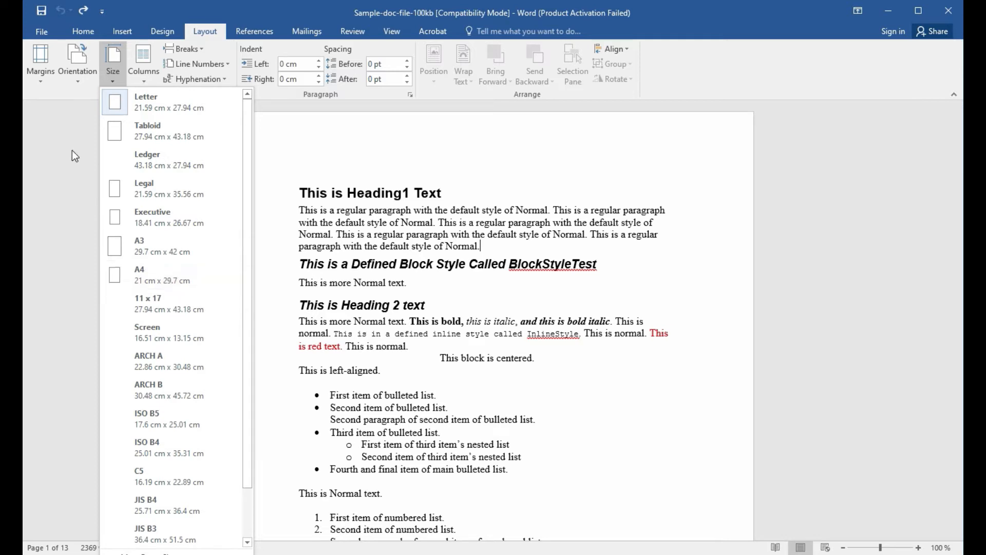
Step: Change the page orientation to Landscape, look over the rearranged pages, and return the orientation to Portrait
{"action": "left_click", "coordinate": [78, 77]}
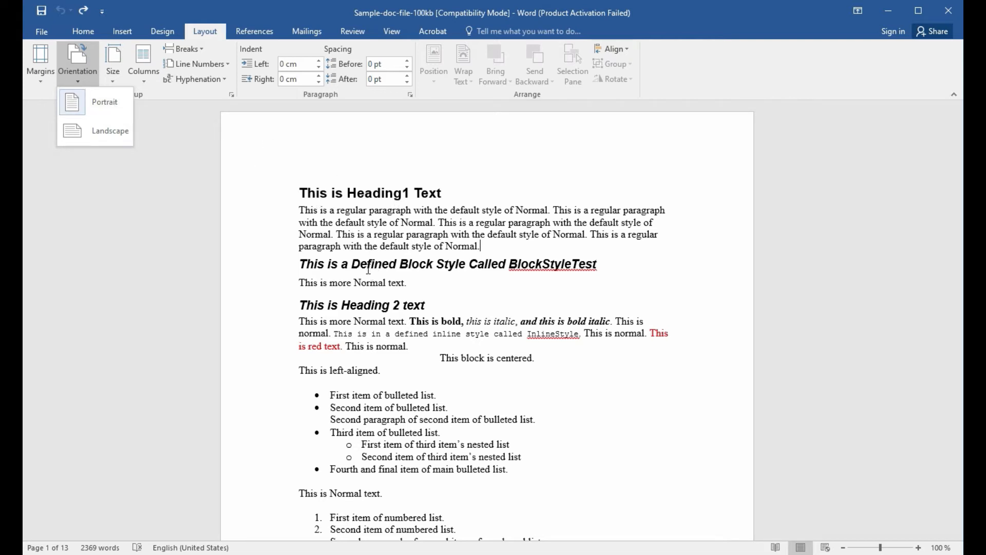
{"action": "scroll", "coordinate": [368, 270], "scroll_direction": "down", "scroll_amount": 3}
{"action": "scroll", "coordinate": [368, 269], "scroll_direction": "up", "scroll_amount": 3}
{"action": "left_click", "coordinate": [120, 129]}
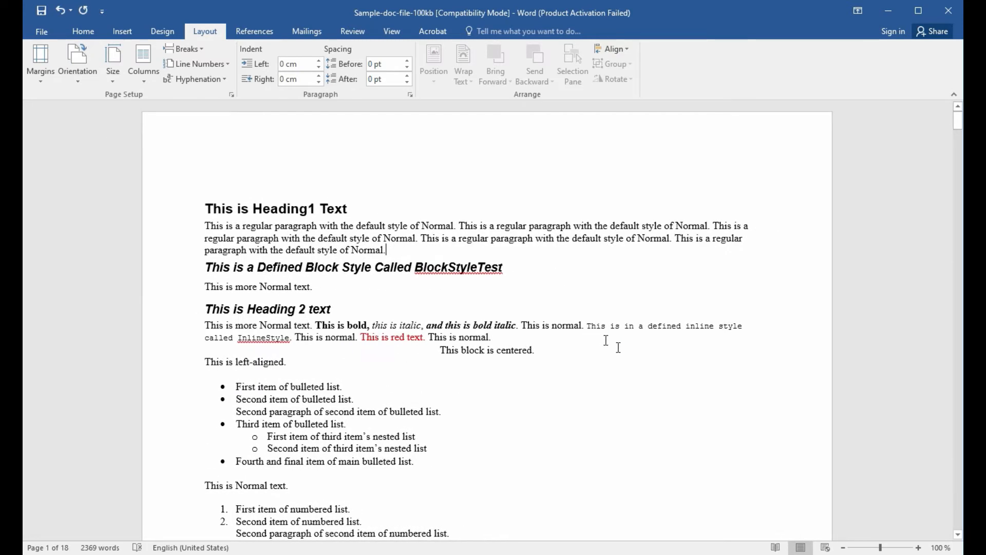
{"action": "scroll", "coordinate": [614, 346], "scroll_direction": "down", "scroll_amount": 3}
{"action": "scroll", "coordinate": [614, 347], "scroll_direction": "up", "scroll_amount": 3}
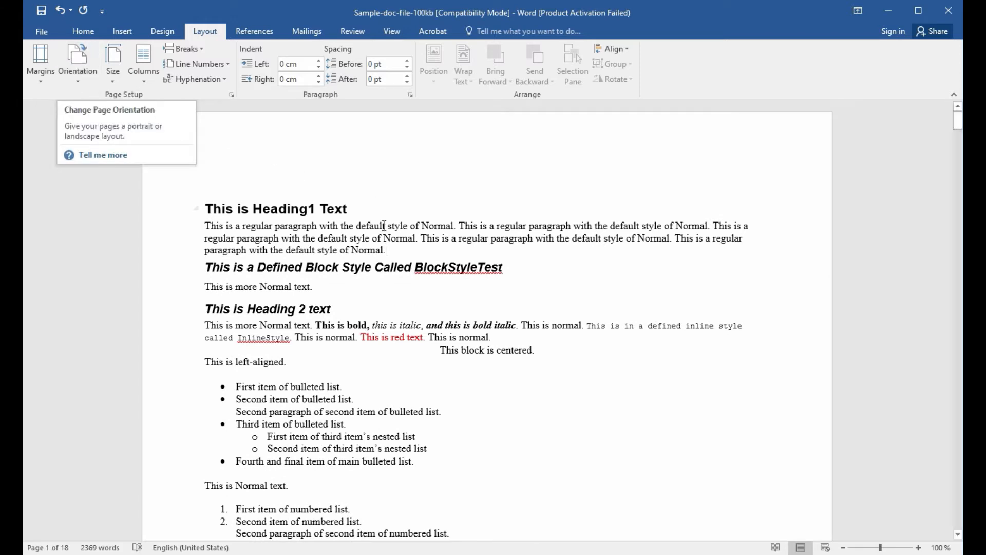
{"action": "scroll", "coordinate": [420, 308], "scroll_direction": "down", "scroll_amount": 2}
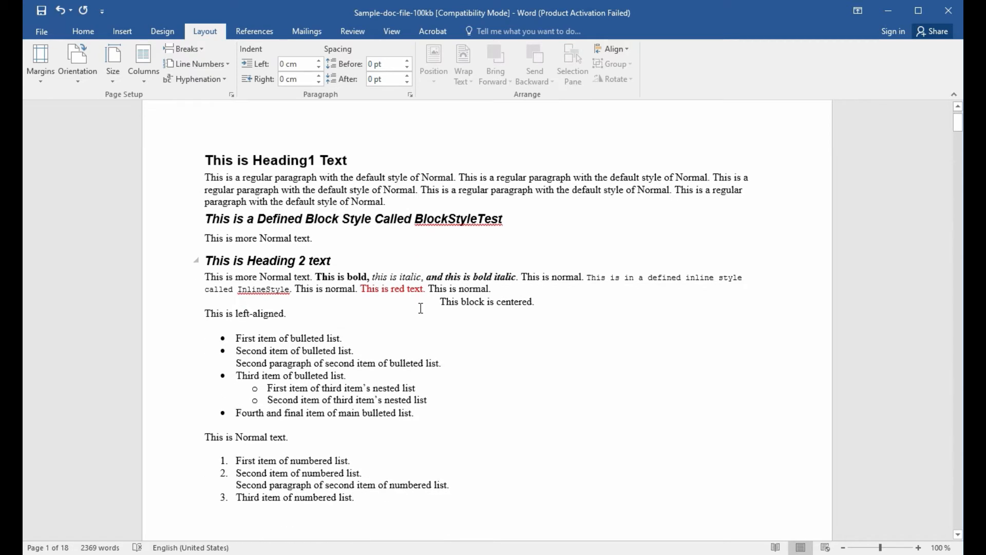
{"action": "scroll", "coordinate": [419, 307], "scroll_direction": "up", "scroll_amount": 2}
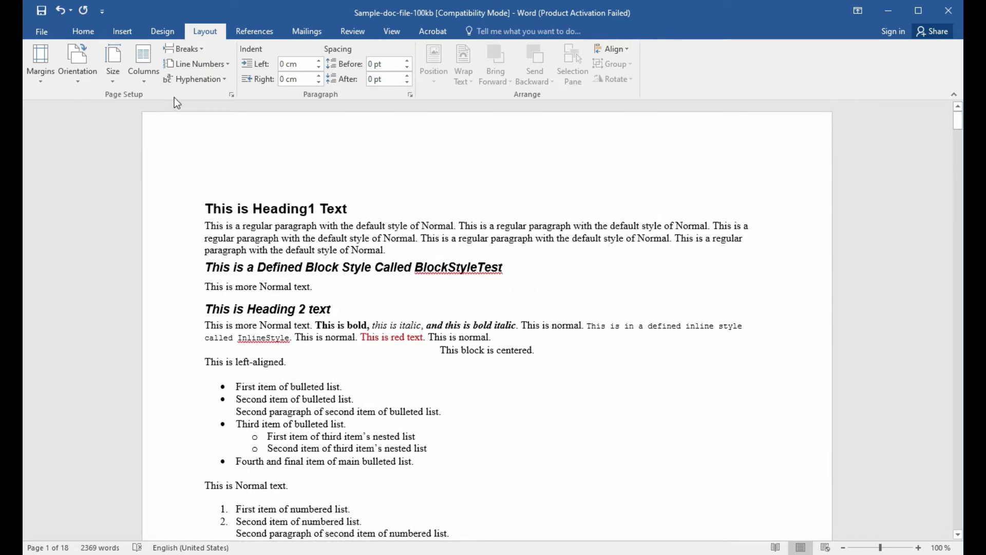
{"action": "left_click", "coordinate": [81, 80]}
{"action": "left_click", "coordinate": [106, 104]}
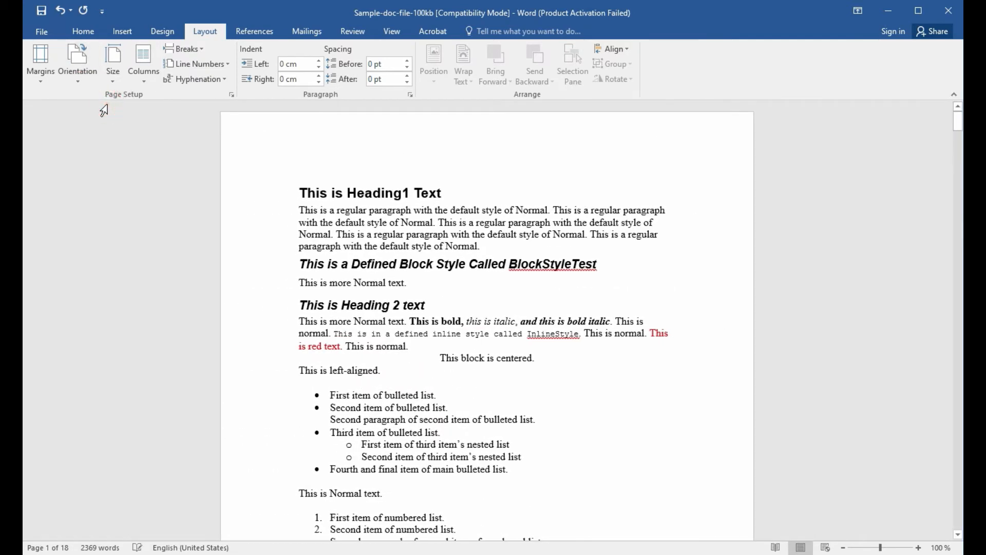
Step: Apply the Normal page margins to the document, followed by the Narrow margins
{"action": "left_click", "coordinate": [43, 82]}
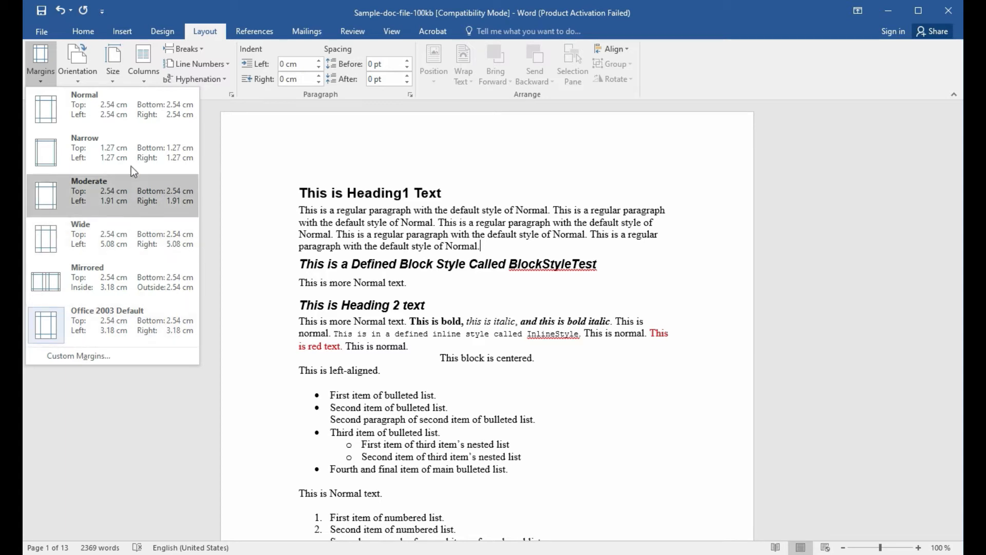
{"action": "left_click", "coordinate": [118, 109]}
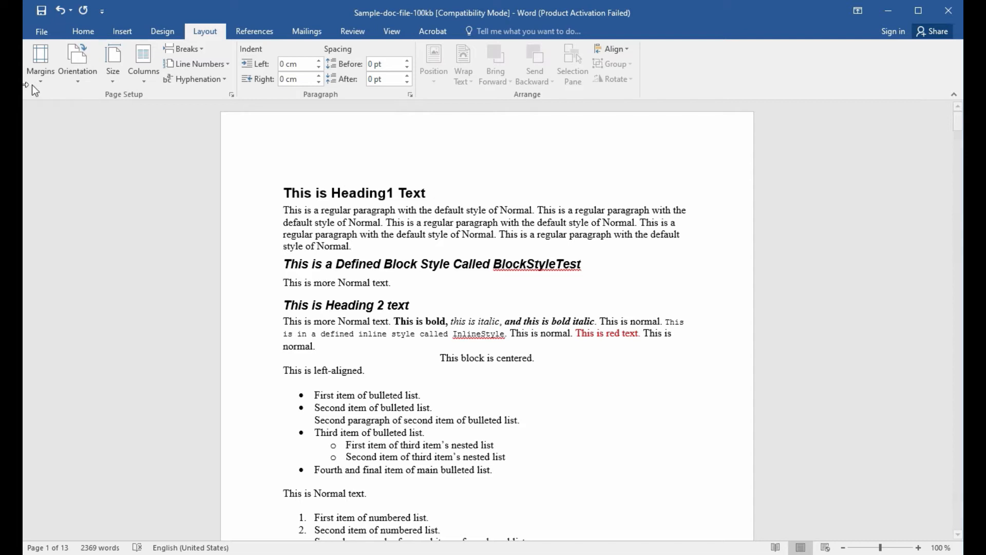
{"action": "left_click", "coordinate": [46, 81]}
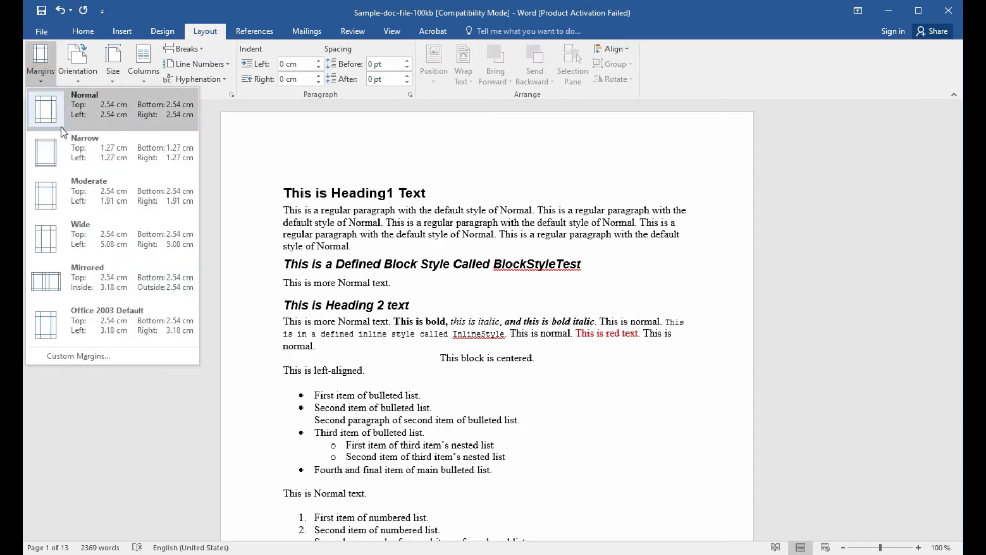
{"action": "left_click", "coordinate": [94, 149]}
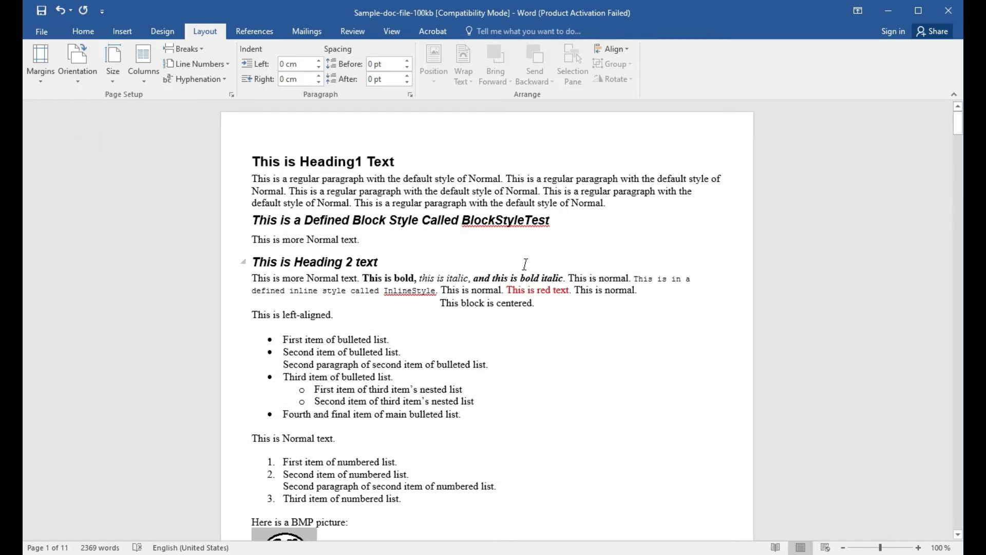
Step: Set the page margins to the Office 2003 Default preset
{"action": "left_click", "coordinate": [47, 78]}
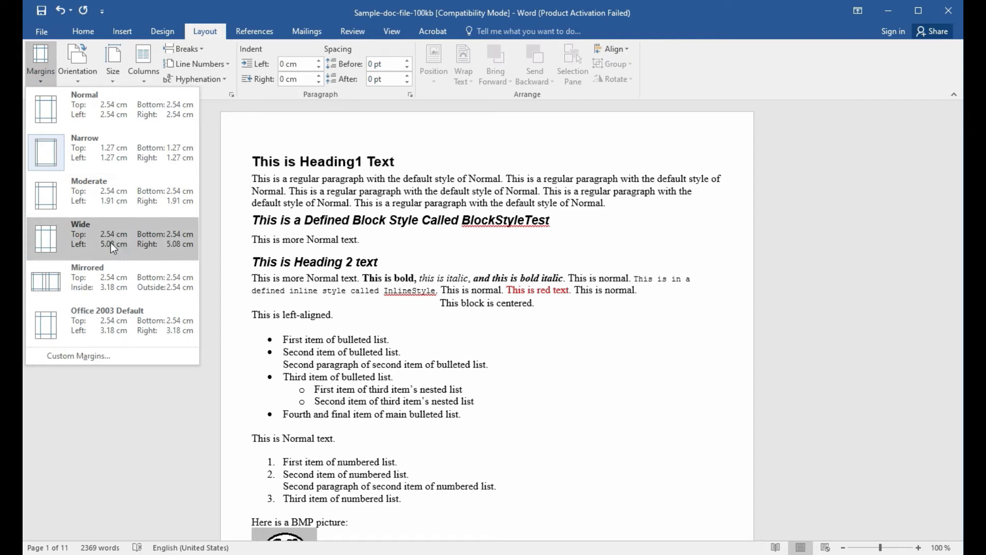
{"action": "left_click", "coordinate": [107, 321]}
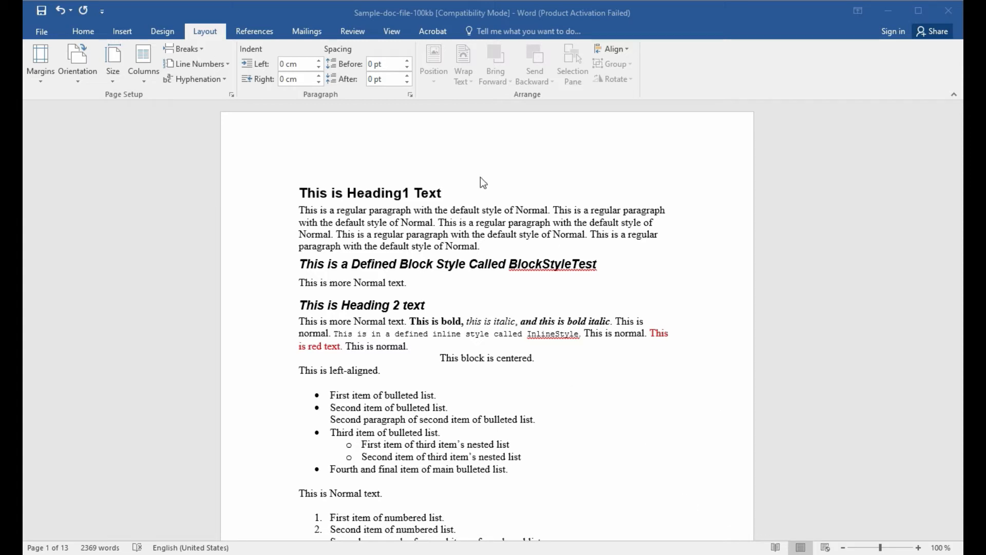
Step: Show the paragraph marks and hidden formatting symbols in the document
{"action": "left_click", "coordinate": [89, 29]}
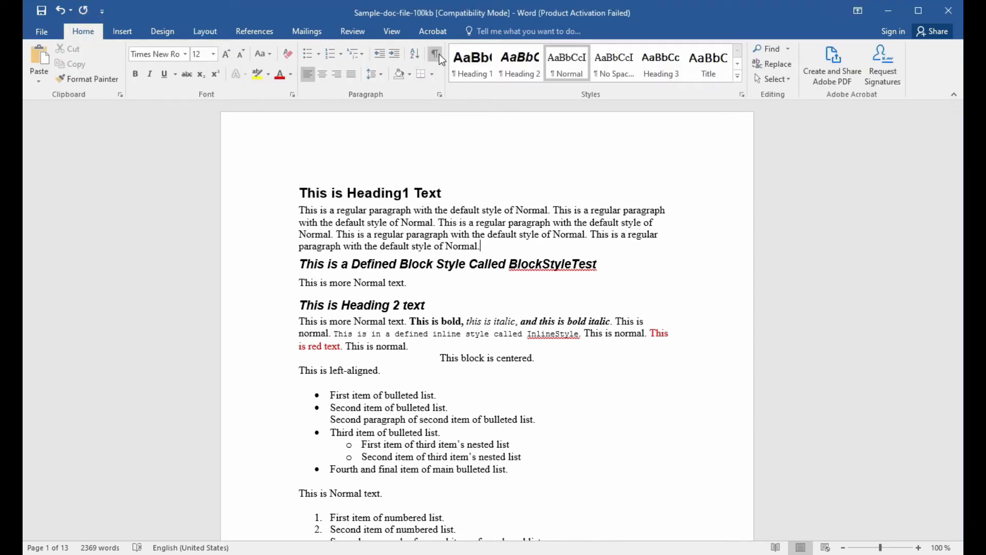
{"action": "left_click", "coordinate": [435, 54]}
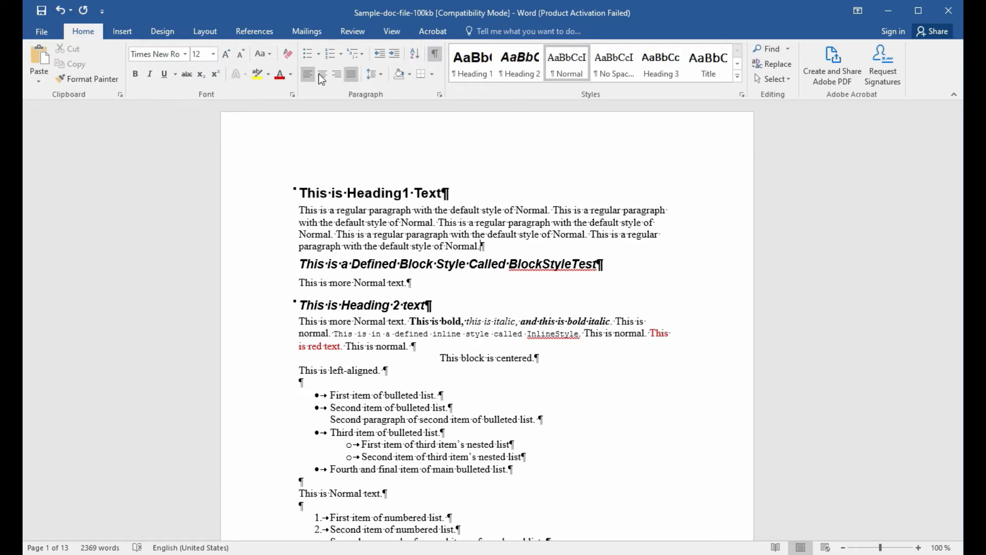
Step: With the page layout options open, select the Heading1 portion of the text, followed by the portion from Heading 2 through the bulleted list
{"action": "left_click", "coordinate": [204, 31]}
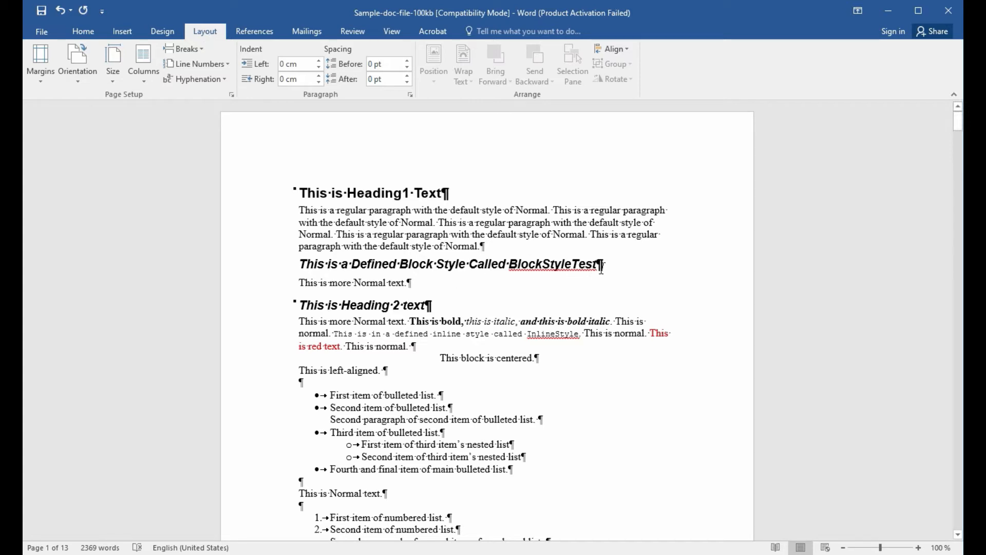
{"action": "left_click_drag", "start_coordinate": [432, 283], "coordinate": [292, 195]}
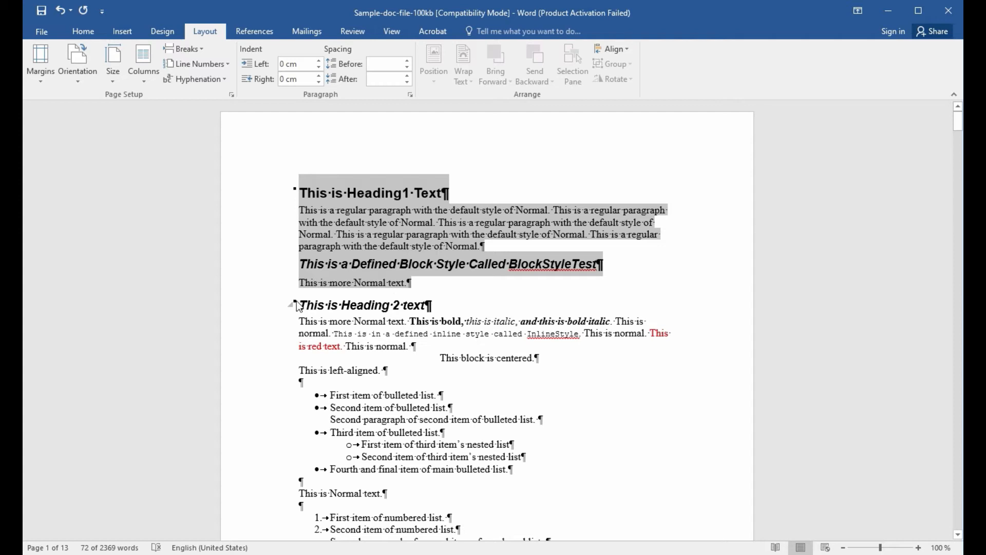
{"action": "left_click_drag", "start_coordinate": [298, 302], "coordinate": [520, 470]}
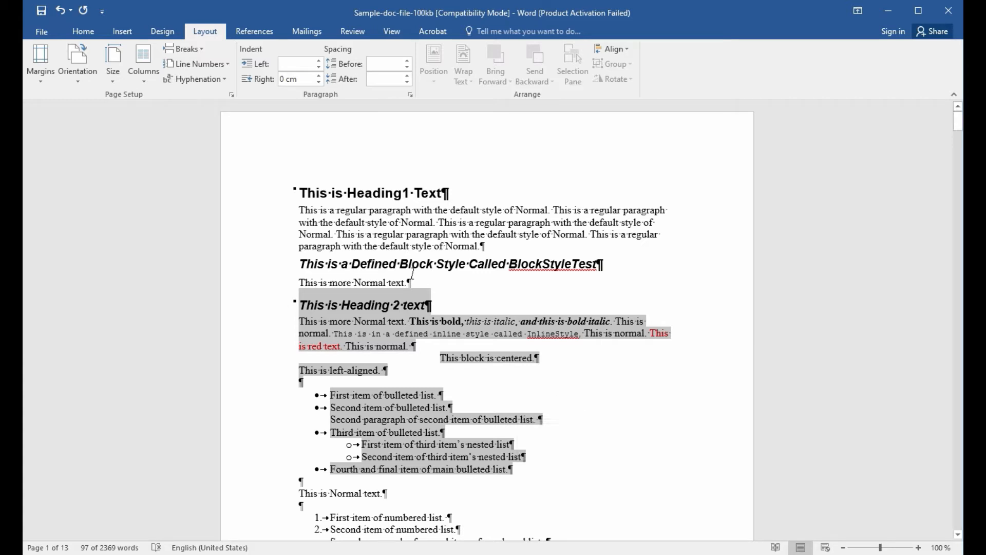
Step: Select the opening text from the Heading1 line through "This is more Normal text", followed by the portion from Heading 2 through the bulleted list
{"action": "left_click_drag", "start_coordinate": [427, 281], "coordinate": [292, 194]}
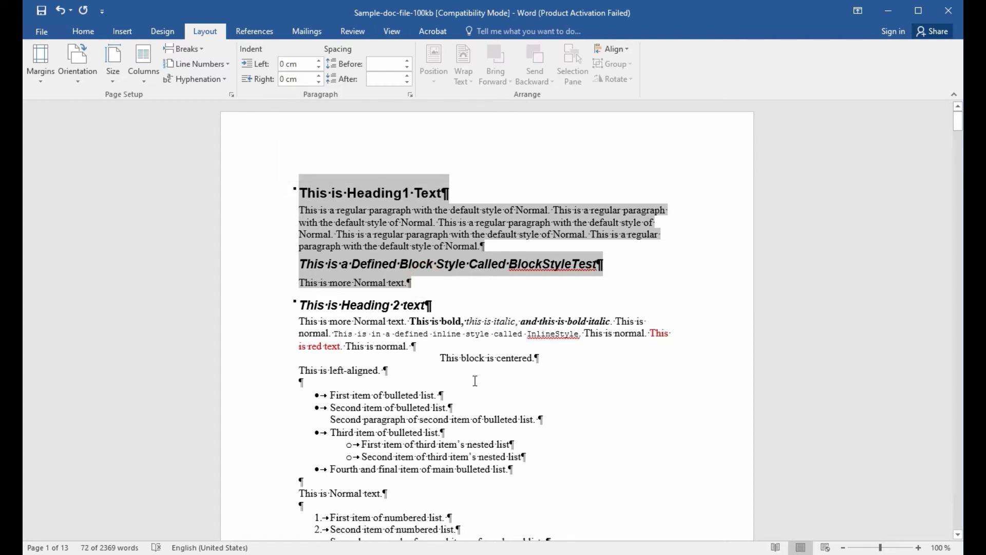
{"action": "left_click_drag", "start_coordinate": [521, 473], "coordinate": [298, 304]}
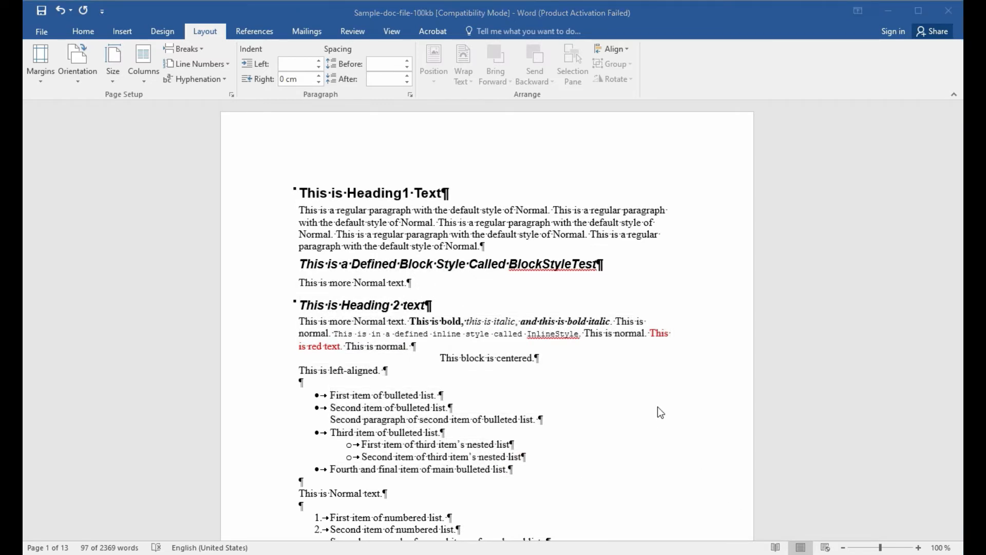
{"action": "left_click", "coordinate": [304, 304]}
{"action": "left_click", "coordinate": [304, 304]}
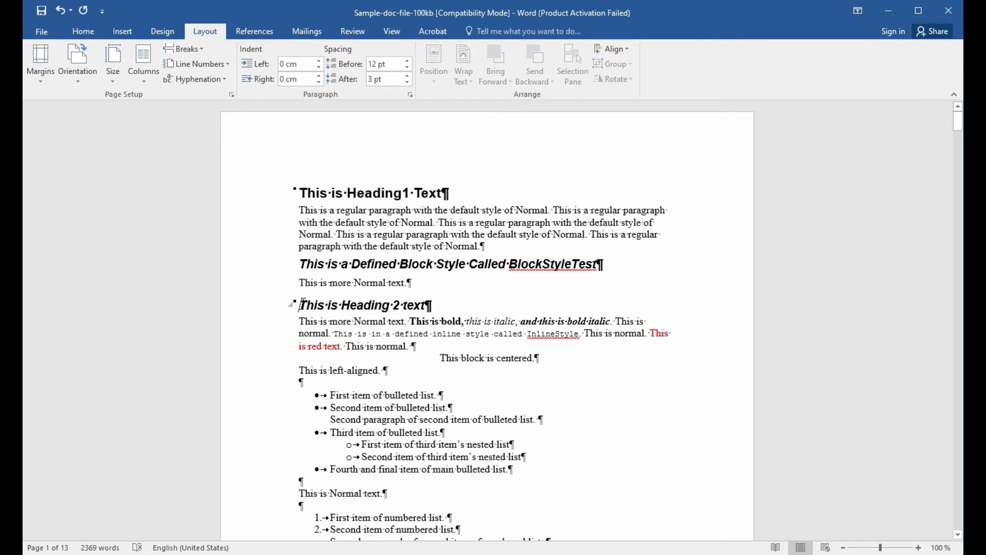
Step: Insert six empty paragraphs before the "This is Heading 2 text" line
{"action": "left_click", "coordinate": [303, 304]}
{"action": "left_click", "coordinate": [302, 305]}
{"action": "key", "text": "Return"}
{"action": "key", "text": "Return"}
{"action": "key", "text": "Return"}
{"action": "key", "text": "Return"}
{"action": "key", "text": "Return"}
{"action": "key", "text": "Return"}
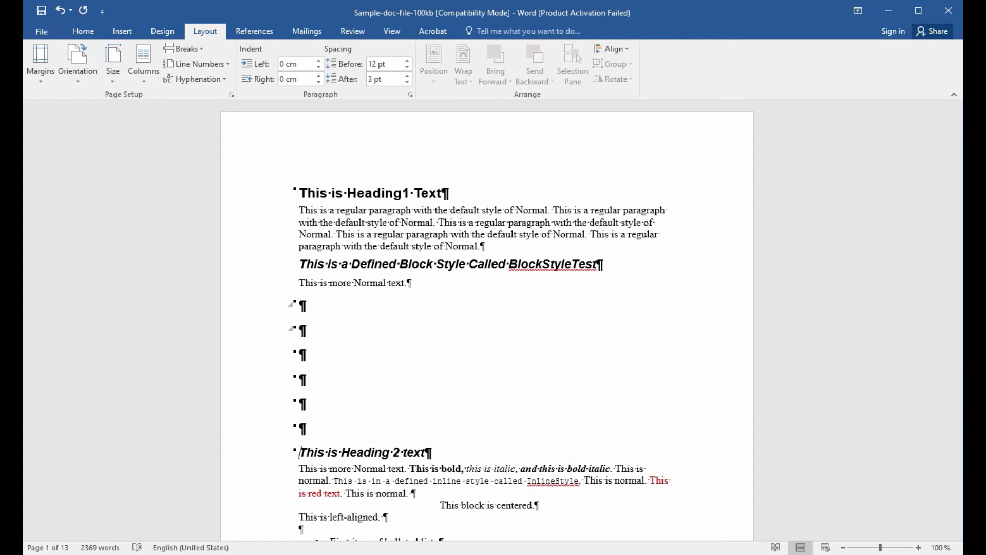
Step: Add more empty paragraphs before the Heading 2 line until it starts on the second page
{"action": "key", "text": "ctrl+h"}
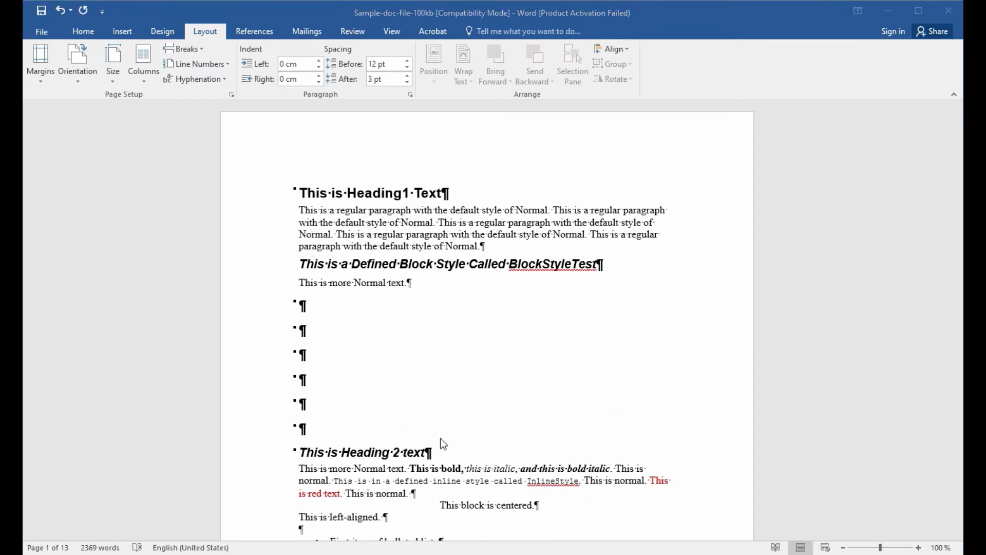
{"action": "left_click", "coordinate": [314, 435]}
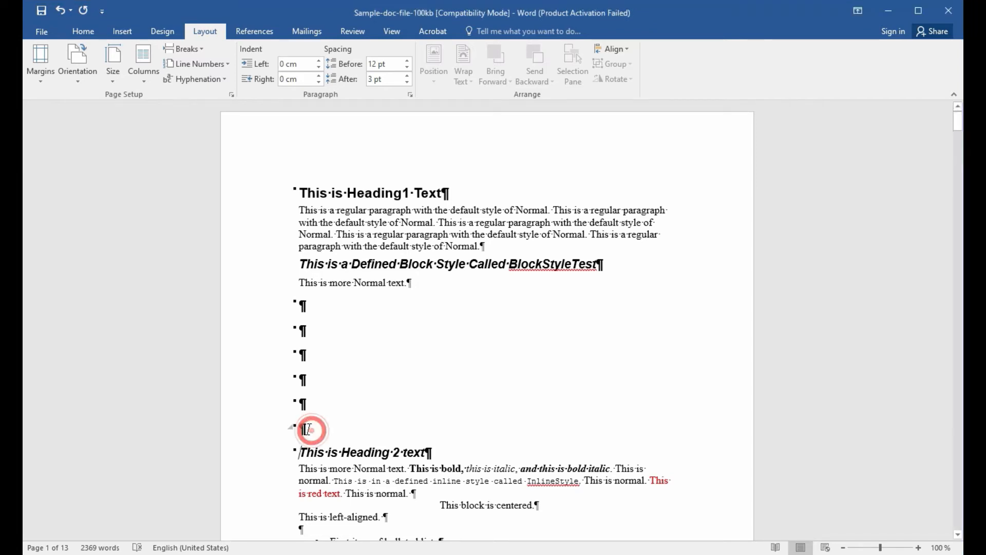
{"action": "key", "text": "Return"}
{"action": "key", "text": "Return"}
{"action": "key", "text": "Return"}
{"action": "key", "text": "Return"}
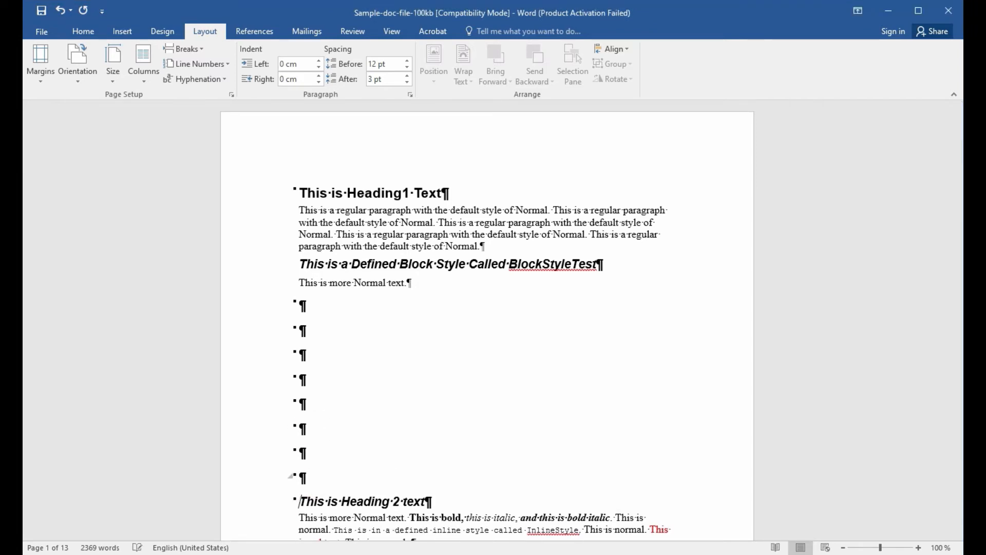
{"action": "key", "text": "Return"}
{"action": "key", "text": "Return"}
{"action": "key", "text": "Return"}
{"action": "key", "text": "Return"}
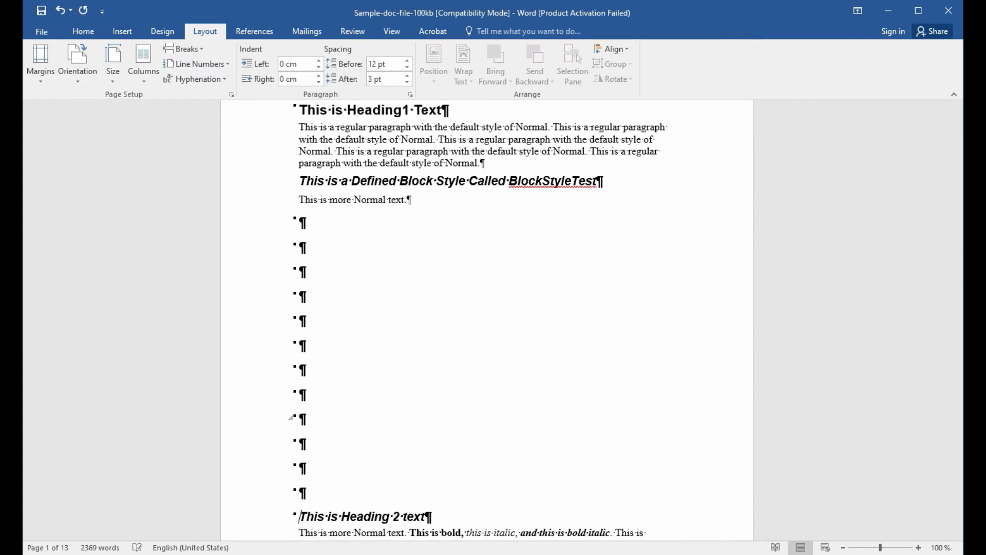
{"action": "key", "text": "Return"}
{"action": "key", "text": "Return"}
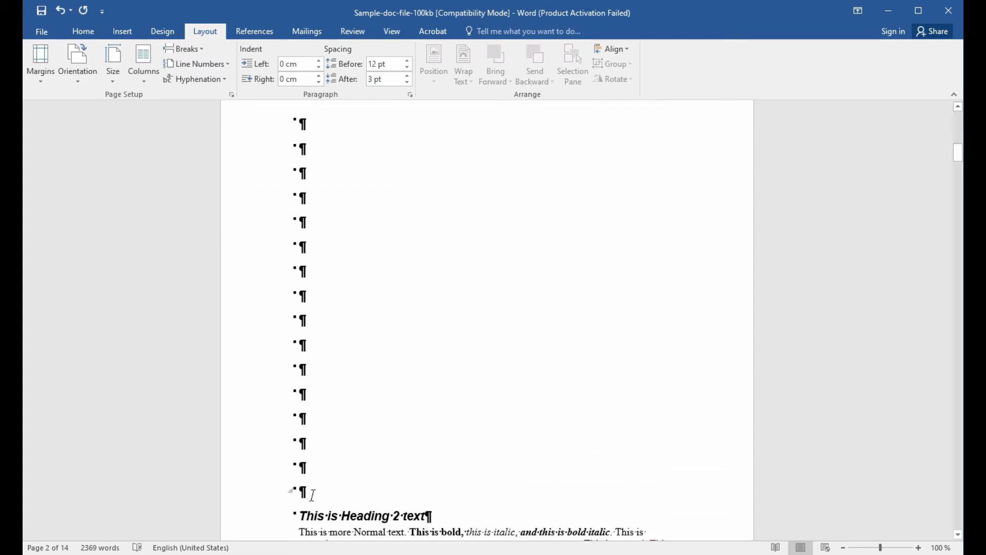
{"action": "scroll", "coordinate": [280, 514], "scroll_direction": "up", "scroll_amount": 7}
{"action": "scroll", "coordinate": [280, 514], "scroll_direction": "up", "scroll_amount": 10}
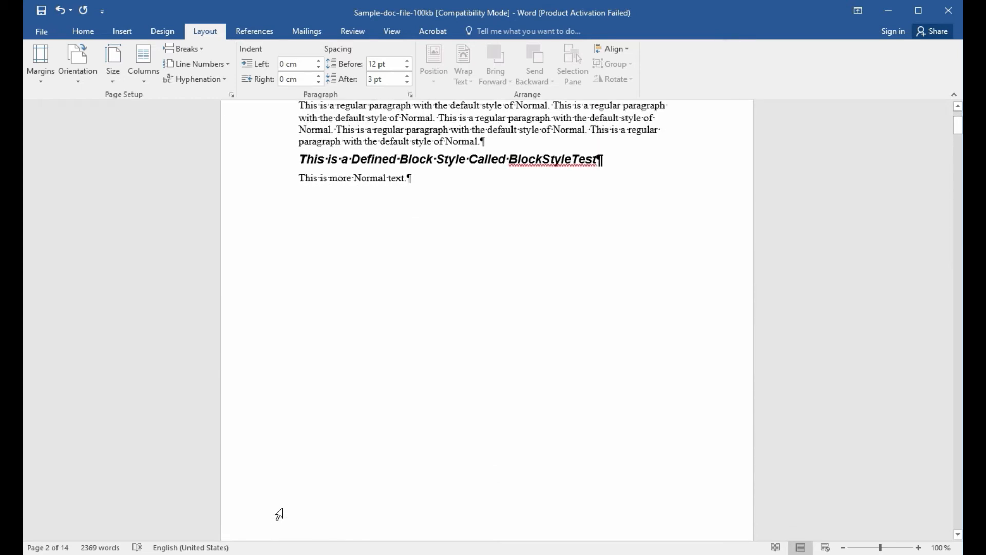
{"action": "scroll", "coordinate": [280, 514], "scroll_direction": "up", "scroll_amount": 3}
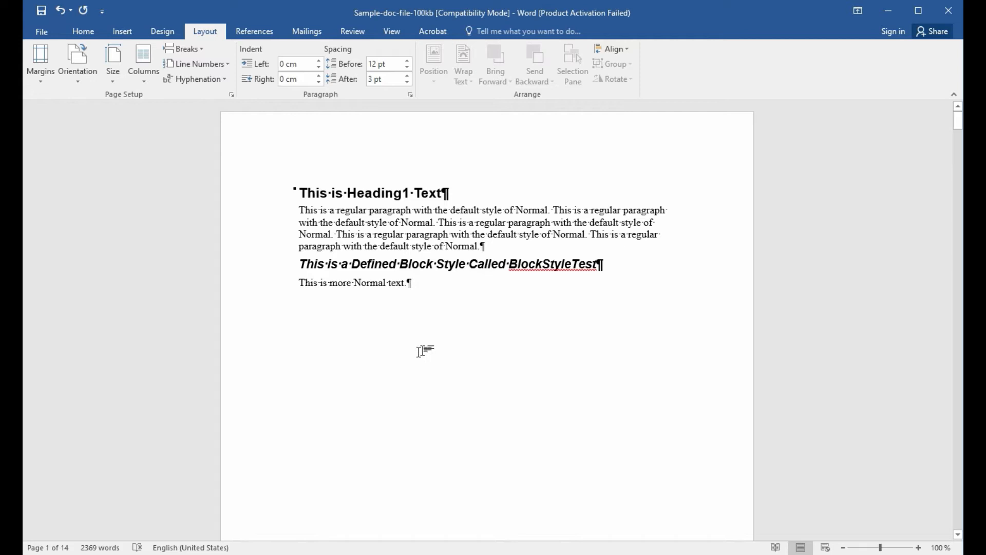
Step: Delete the "This is a Defined Block Style Called BlockStyleTest" line and check where Heading 2 falls on the pages
{"action": "scroll", "coordinate": [493, 426], "scroll_direction": "down", "scroll_amount": 5}
{"action": "scroll", "coordinate": [492, 425], "scroll_direction": "down", "scroll_amount": 10}
{"action": "scroll", "coordinate": [493, 422], "scroll_direction": "up", "scroll_amount": 10}
{"action": "left_click_drag", "start_coordinate": [637, 266], "coordinate": [250, 274]}
{"action": "key", "text": "Delete"}
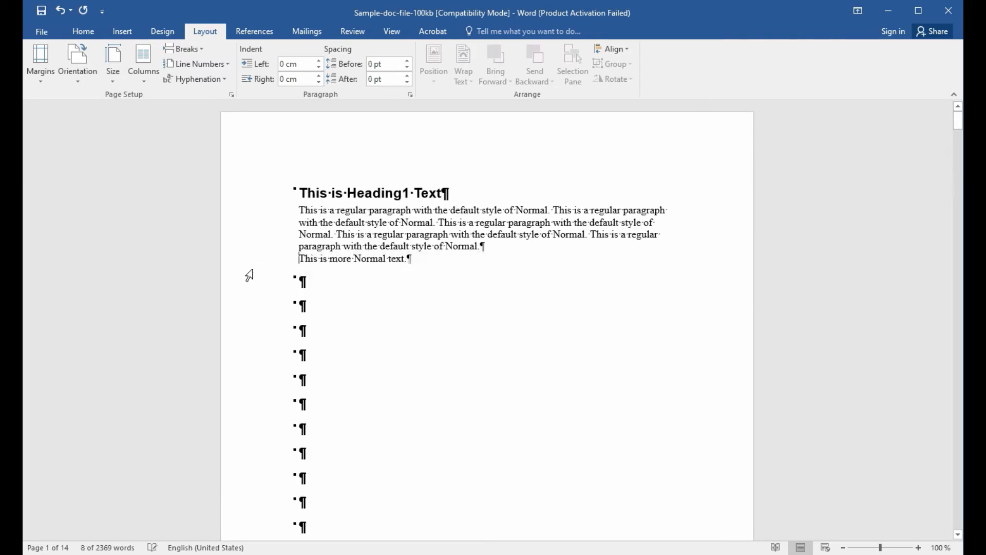
{"action": "scroll", "coordinate": [381, 402], "scroll_direction": "down", "scroll_amount": 8}
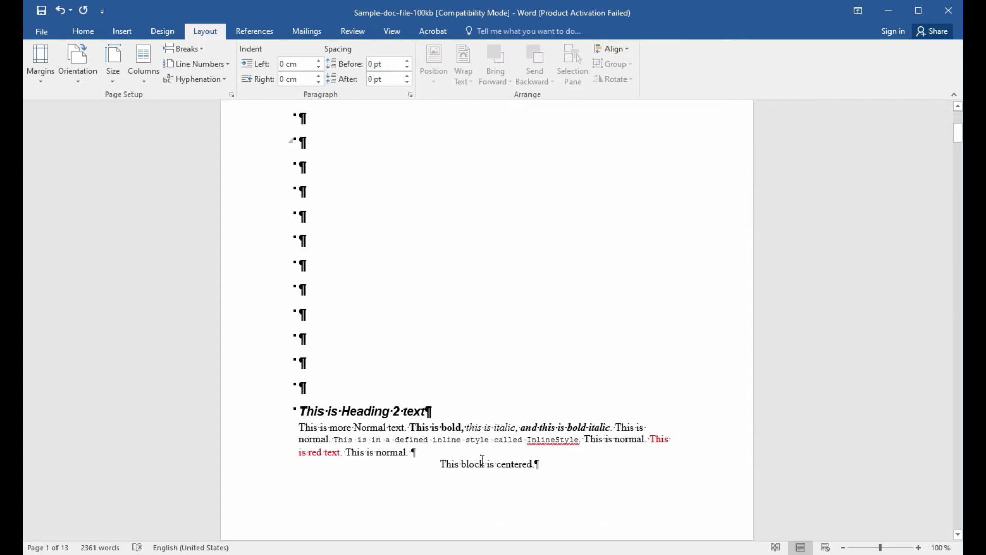
{"action": "scroll", "coordinate": [470, 447], "scroll_direction": "down", "scroll_amount": 3}
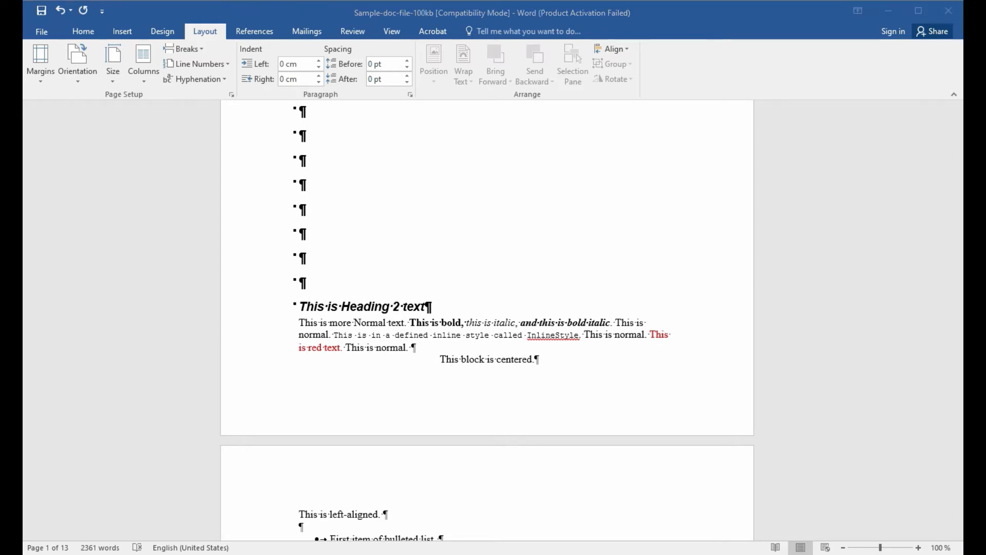
{"action": "scroll", "coordinate": [487, 319], "scroll_direction": "up", "scroll_amount": 5}
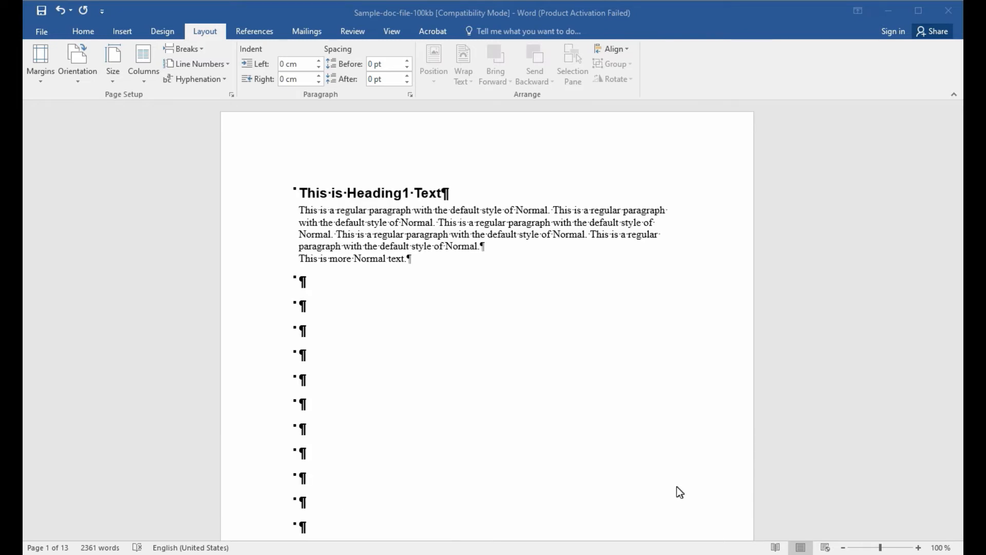
Step: Insert four empty paragraphs after "This is more Normal text" and check how Heading 2 and the lists shift across the pages
{"action": "left_click", "coordinate": [432, 261]}
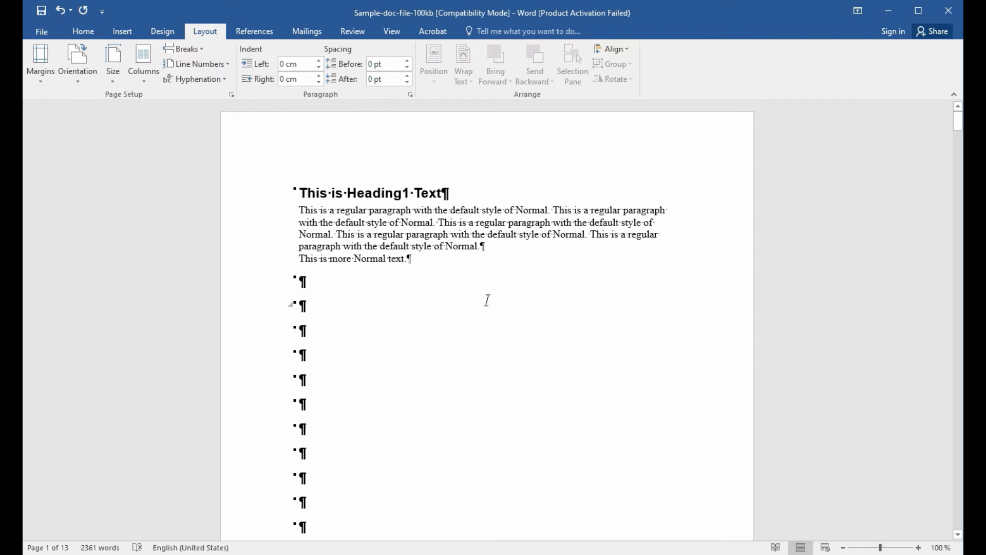
{"action": "key", "text": "Return"}
{"action": "key", "text": "Return"}
{"action": "key", "text": "Return"}
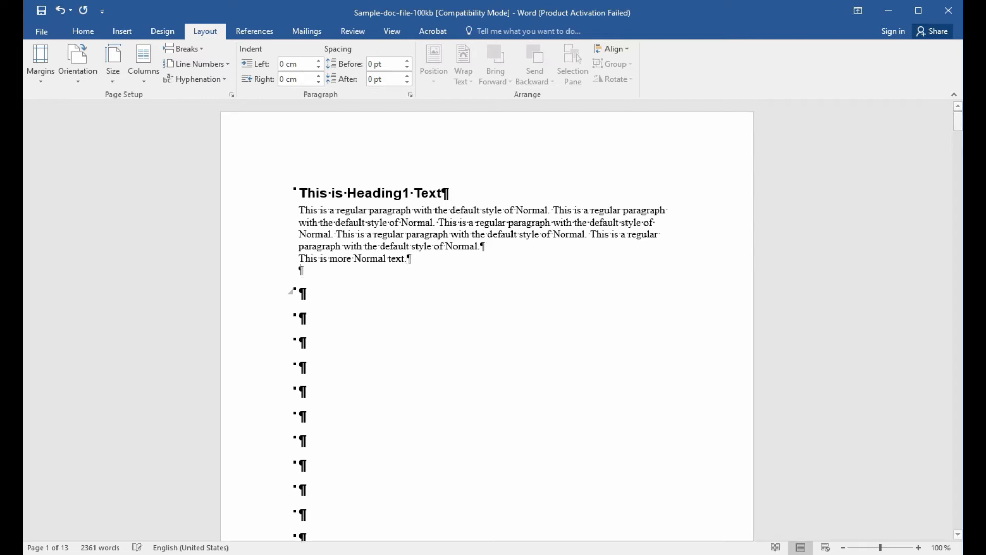
{"action": "key", "text": "Return"}
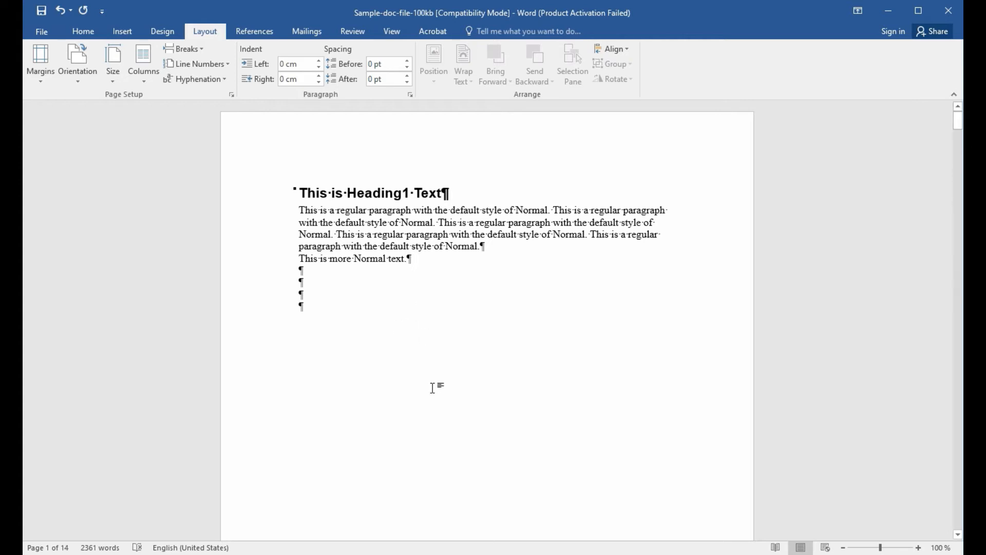
{"action": "scroll", "coordinate": [432, 385], "scroll_direction": "down", "scroll_amount": 15}
{"action": "scroll", "coordinate": [433, 385], "scroll_direction": "down", "scroll_amount": 10}
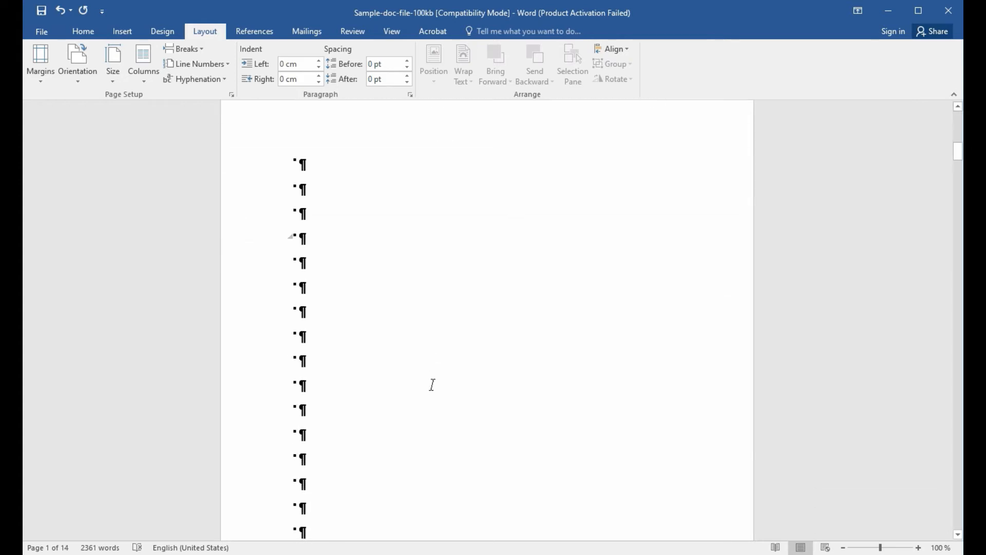
{"action": "scroll", "coordinate": [432, 385], "scroll_direction": "down", "scroll_amount": 7}
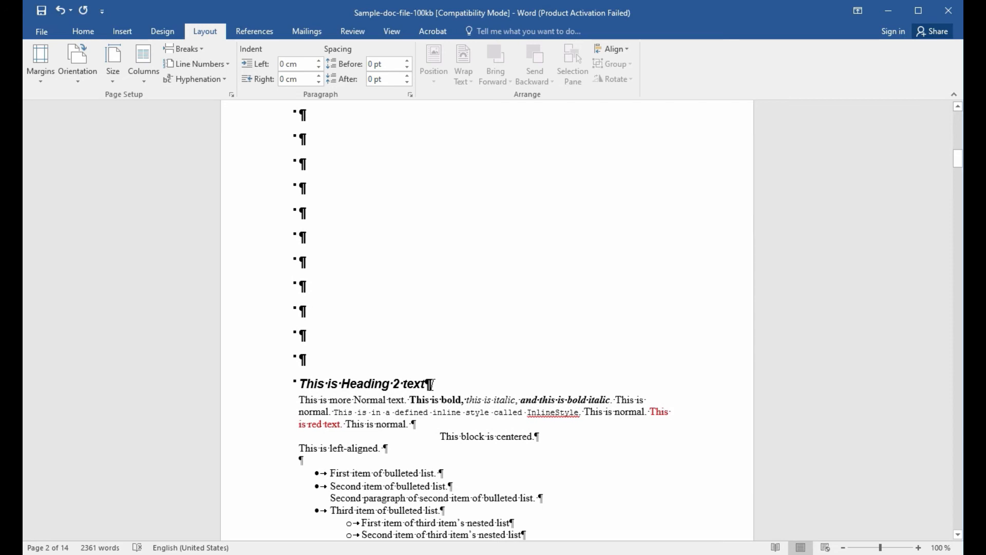
{"action": "scroll", "coordinate": [398, 377], "scroll_direction": "up", "scroll_amount": 10}
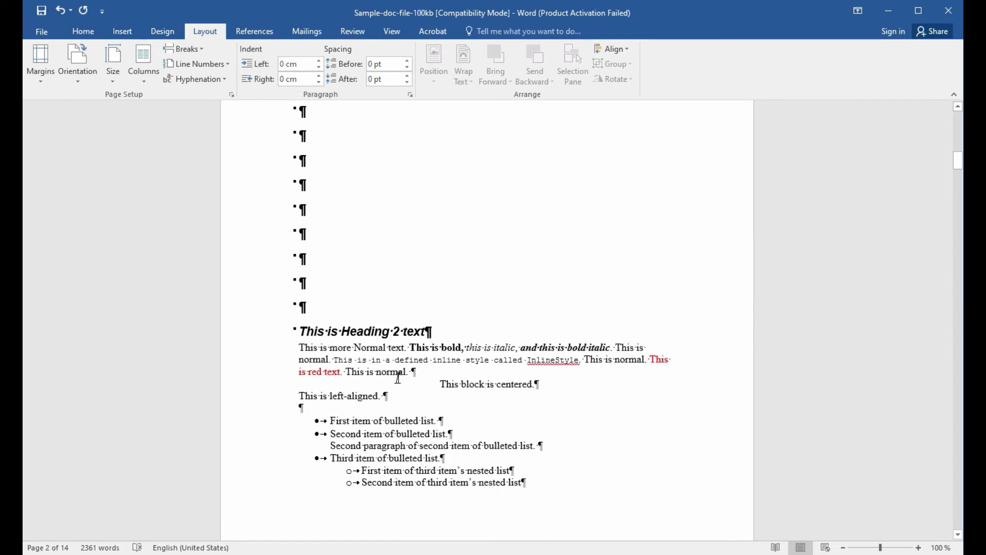
{"action": "scroll", "coordinate": [398, 377], "scroll_direction": "down", "scroll_amount": 3}
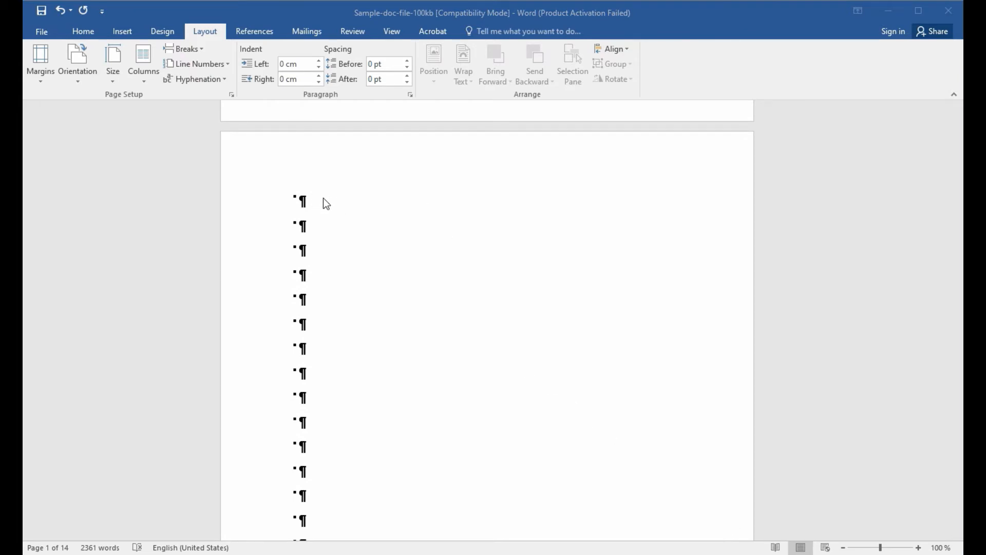
{"action": "scroll", "coordinate": [357, 323], "scroll_direction": "down", "scroll_amount": 10}
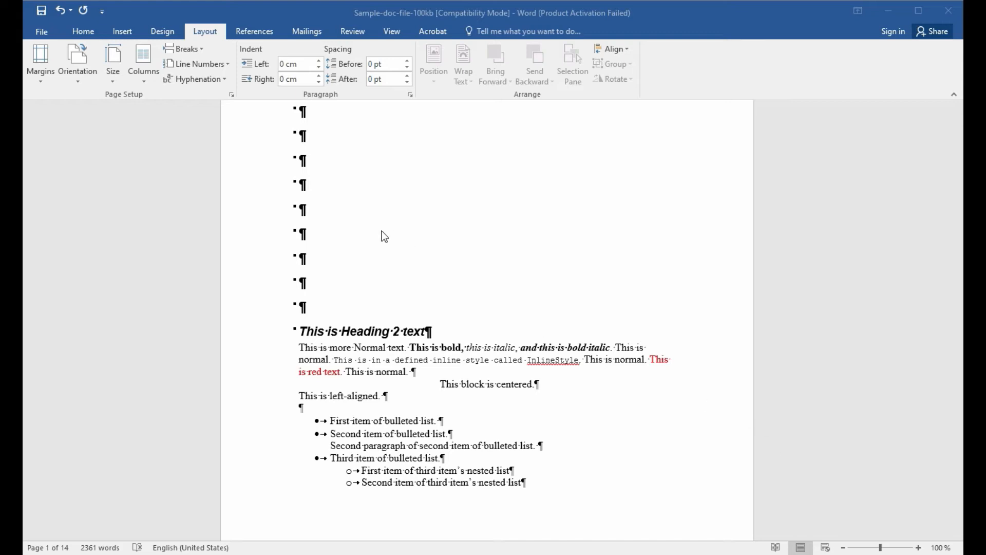
Step: Undo the added empty paragraphs and the deletion of the block style heading
{"action": "left_click", "coordinate": [60, 13]}
{"action": "left_click", "coordinate": [61, 13]}
{"action": "left_click", "coordinate": [60, 13]}
{"action": "left_click", "coordinate": [60, 14]}
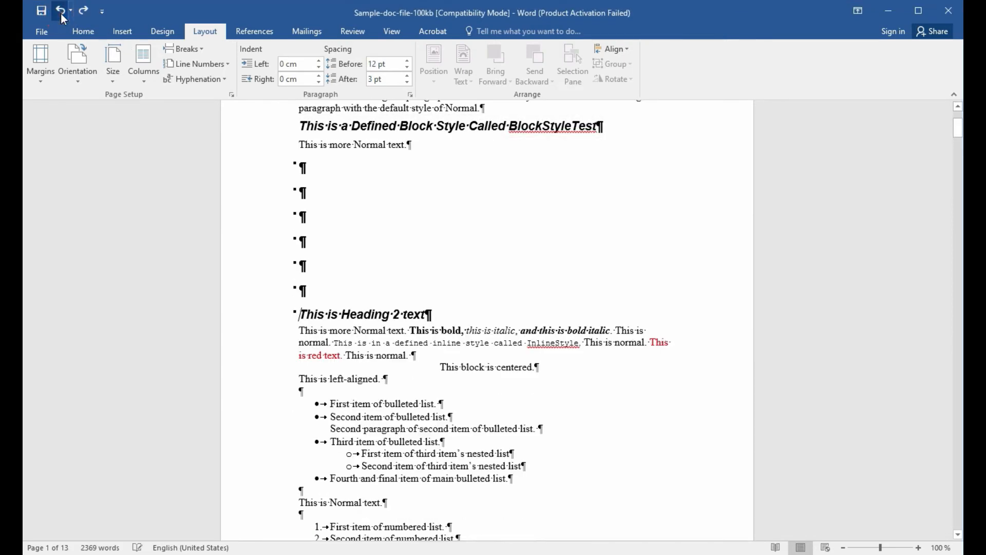
{"action": "left_click", "coordinate": [60, 14]}
{"action": "scroll", "coordinate": [590, 304], "scroll_direction": "up", "scroll_amount": 3}
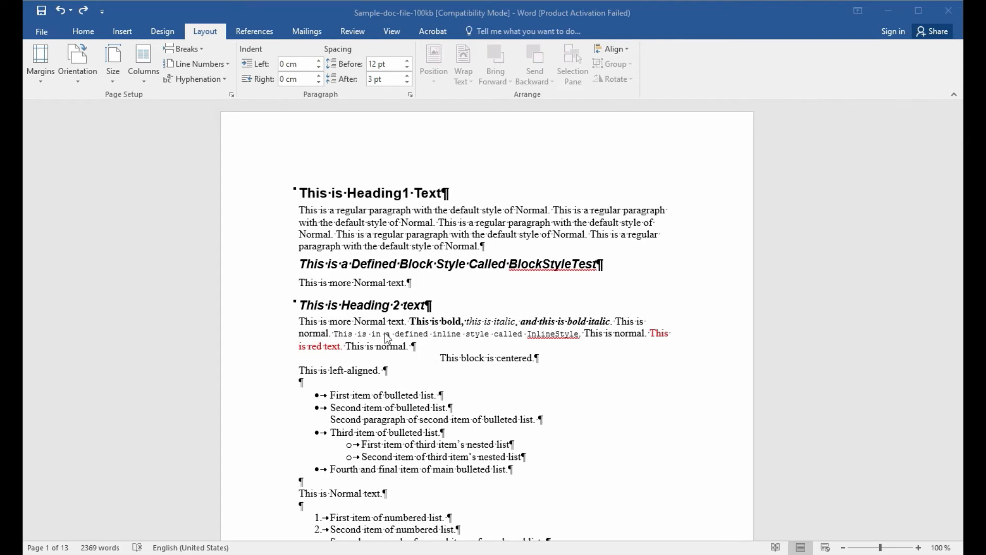
Step: Insert a page break directly before the "This is Heading 2 text" line
{"action": "left_click", "coordinate": [307, 311]}
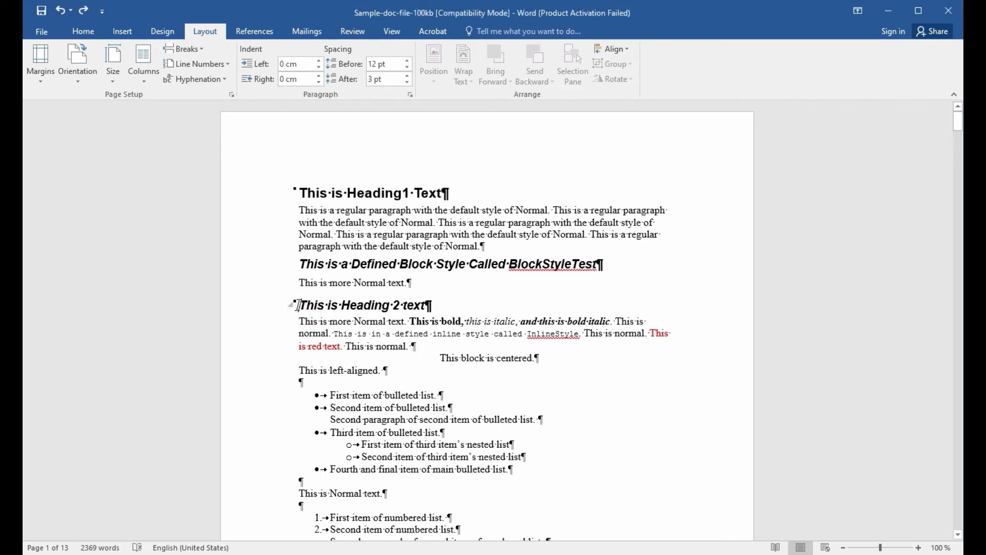
{"action": "left_click", "coordinate": [300, 306]}
{"action": "left_click", "coordinate": [301, 305]}
{"action": "left_click", "coordinate": [201, 53]}
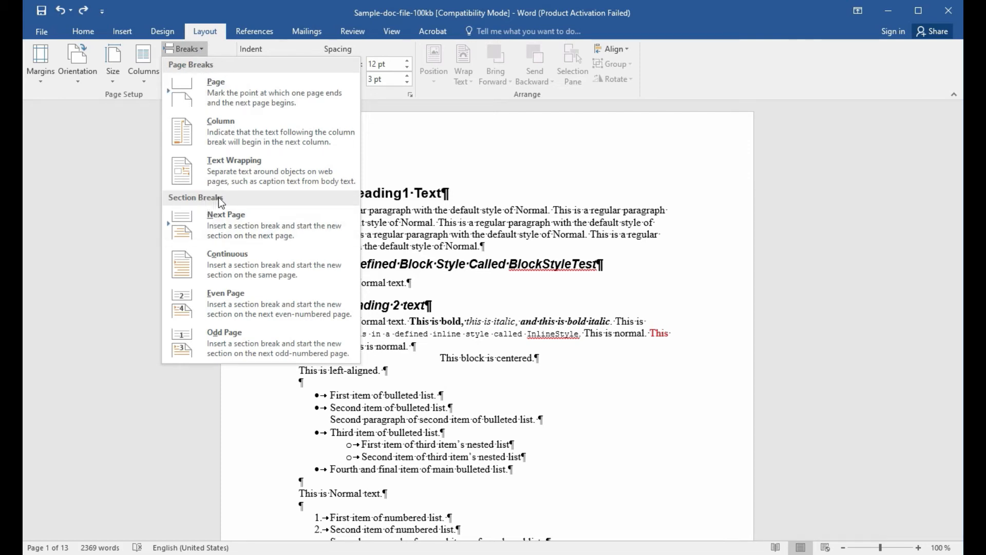
{"action": "left_click", "coordinate": [228, 91]}
{"action": "scroll", "coordinate": [449, 275], "scroll_direction": "up", "scroll_amount": 3}
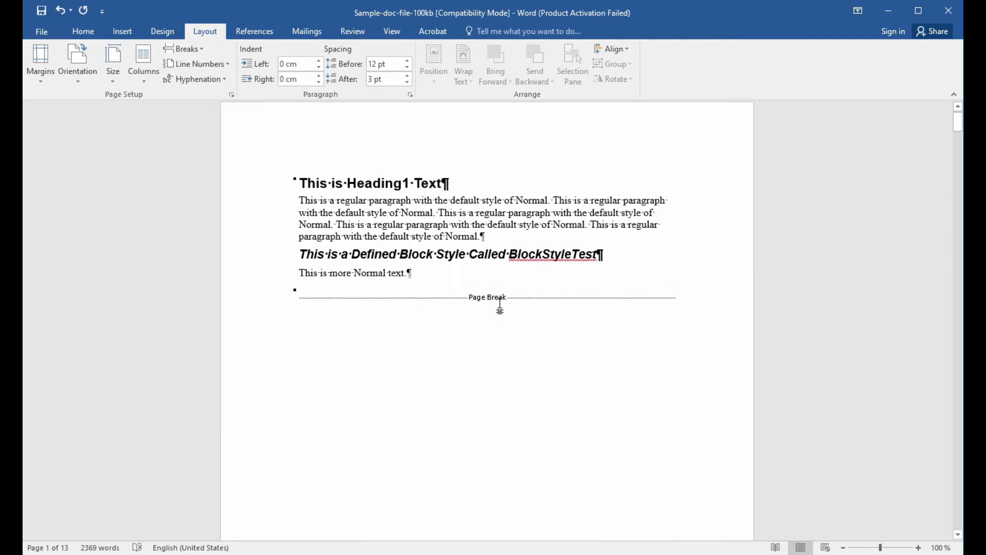
Step: Examine the page break mark below the Normal text, the formatting marks option and the start of Heading 2 on the second page
{"action": "left_click", "coordinate": [526, 298]}
{"action": "scroll", "coordinate": [509, 319], "scroll_direction": "down", "scroll_amount": 5}
{"action": "scroll", "coordinate": [510, 319], "scroll_direction": "down", "scroll_amount": 1}
{"action": "scroll", "coordinate": [506, 319], "scroll_direction": "up", "scroll_amount": 7}
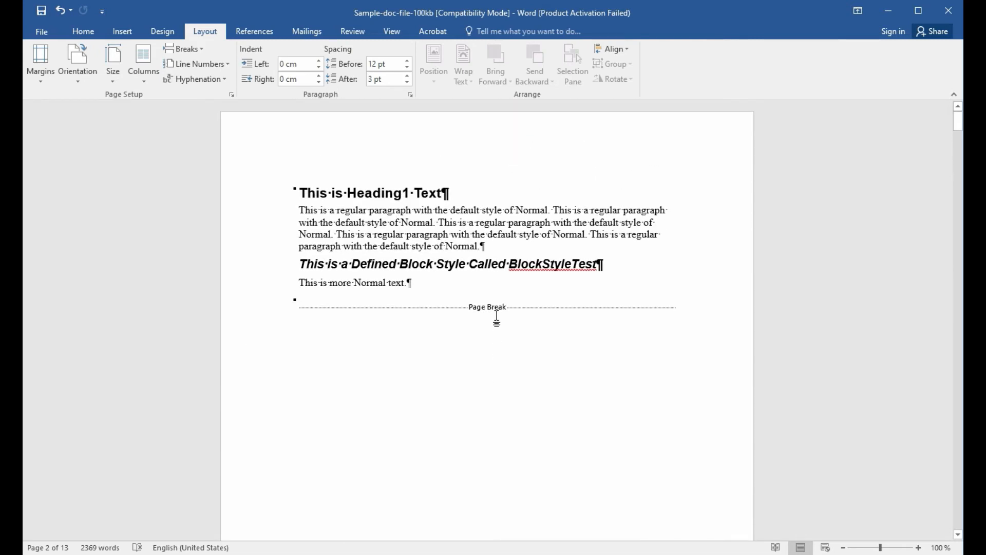
{"action": "left_click", "coordinate": [94, 29]}
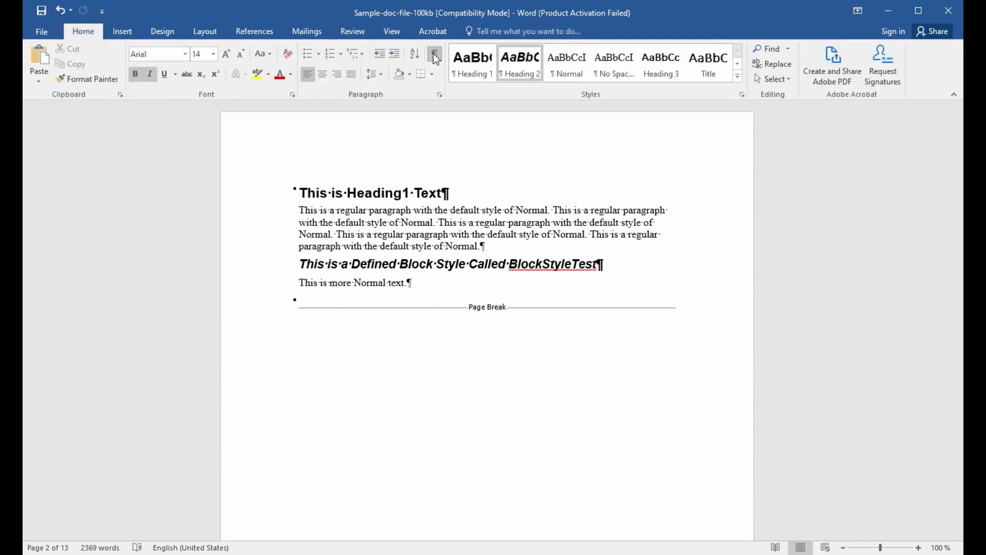
{"action": "left_click", "coordinate": [687, 308]}
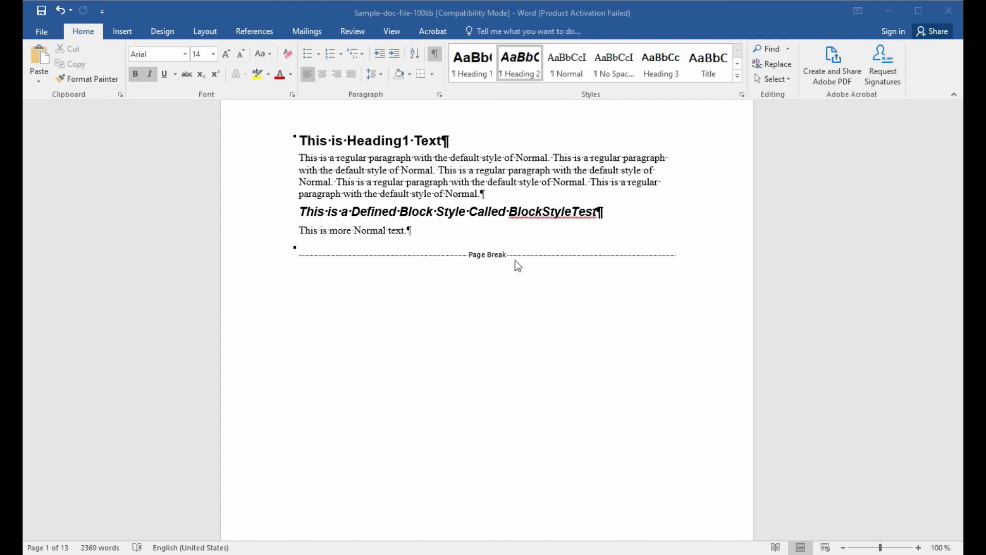
{"action": "scroll", "coordinate": [463, 411], "scroll_direction": "down", "scroll_amount": 10}
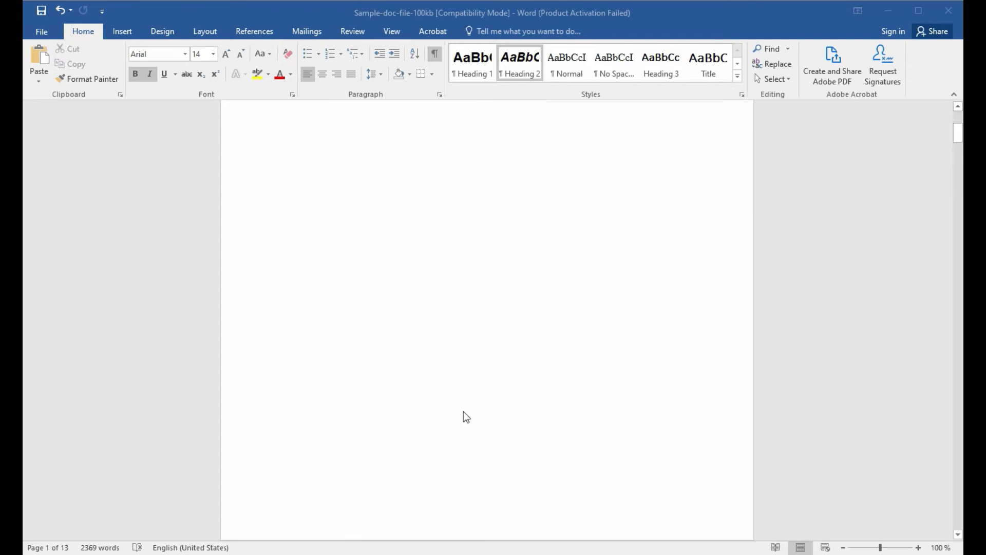
{"action": "scroll", "coordinate": [464, 411], "scroll_direction": "down", "scroll_amount": 5}
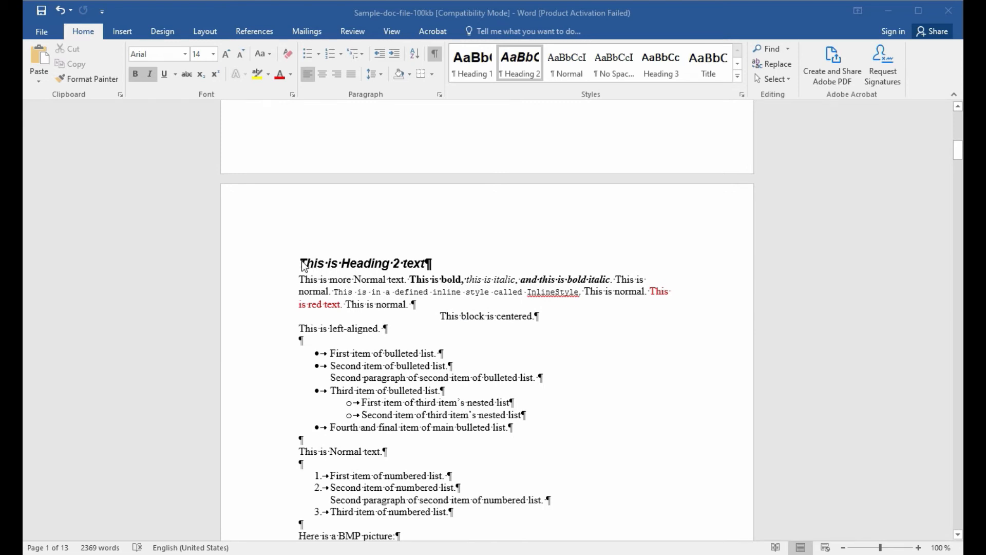
{"action": "scroll", "coordinate": [707, 460], "scroll_direction": "up", "scroll_amount": 15}
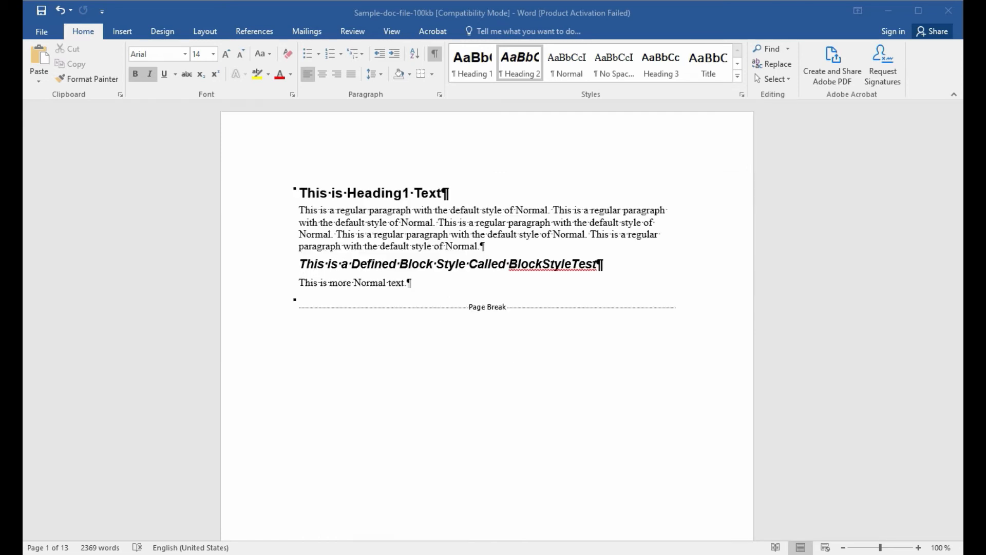
{"action": "left_click", "coordinate": [206, 32]}
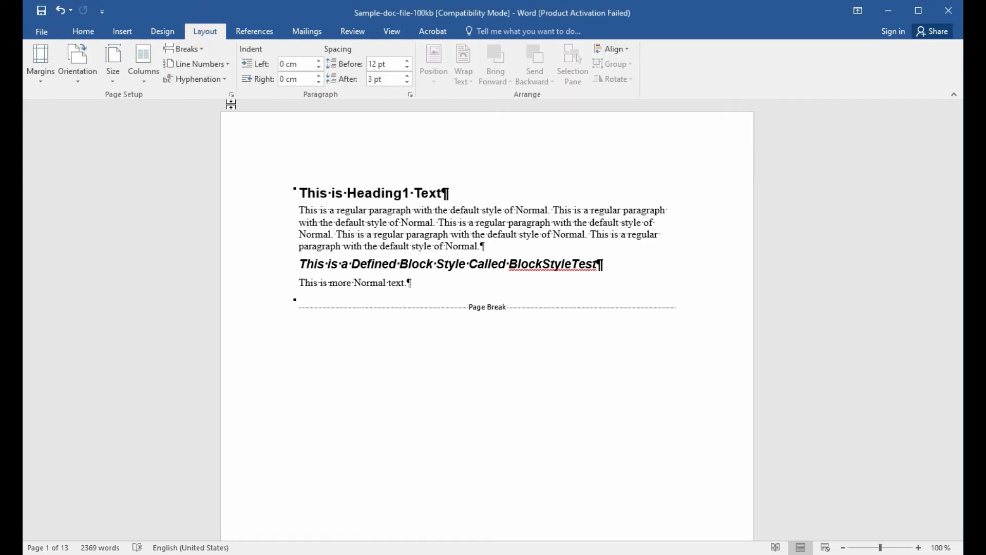
Step: Review the break options, then examine the first page's page break and the Heading 2 content on the second page
{"action": "left_click", "coordinate": [201, 50]}
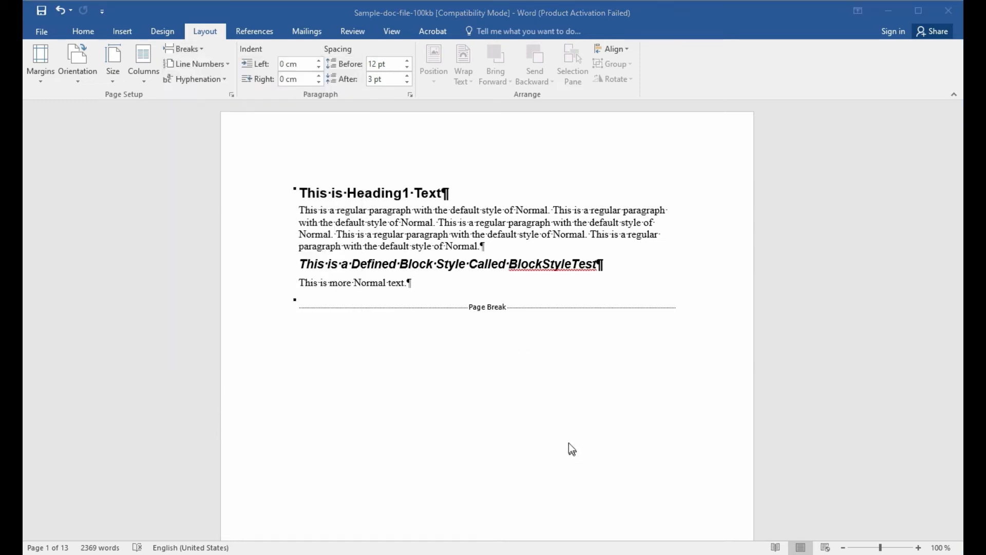
{"action": "scroll", "coordinate": [569, 443], "scroll_direction": "down", "scroll_amount": 4}
{"action": "scroll", "coordinate": [568, 443], "scroll_direction": "up", "scroll_amount": 4}
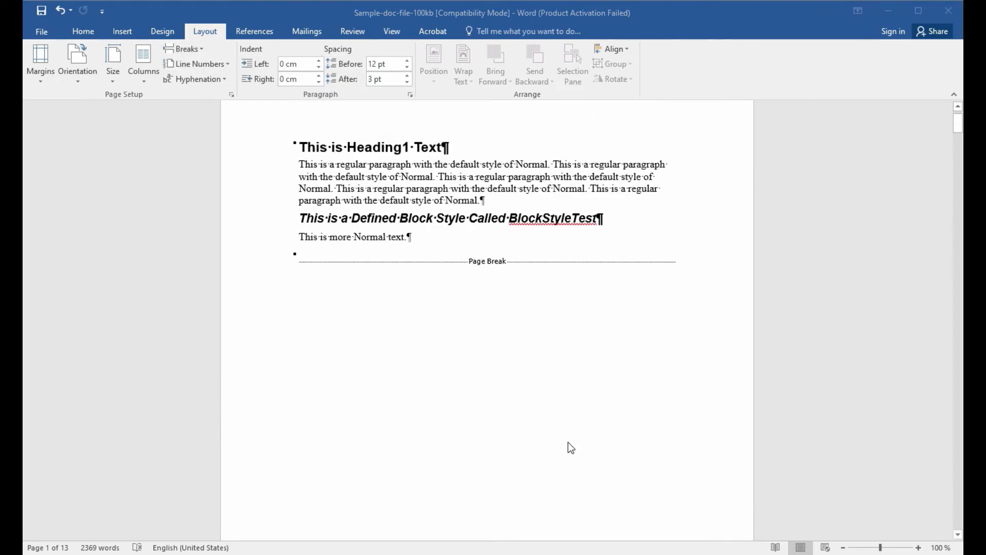
{"action": "scroll", "coordinate": [569, 442], "scroll_direction": "down", "scroll_amount": 2}
{"action": "scroll", "coordinate": [569, 443], "scroll_direction": "down", "scroll_amount": 8}
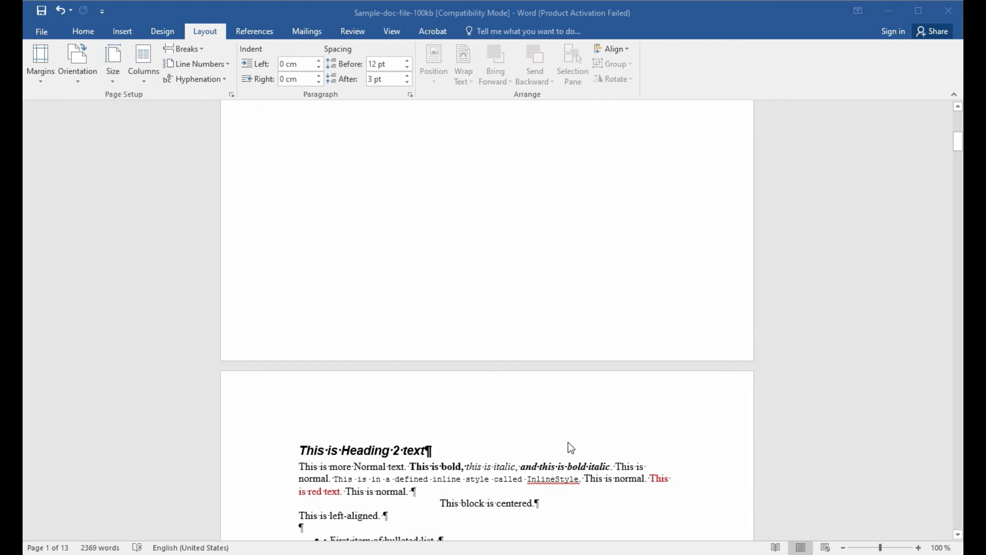
{"action": "scroll", "coordinate": [568, 442], "scroll_direction": "up", "scroll_amount": 2}
{"action": "scroll", "coordinate": [568, 442], "scroll_direction": "down", "scroll_amount": 7}
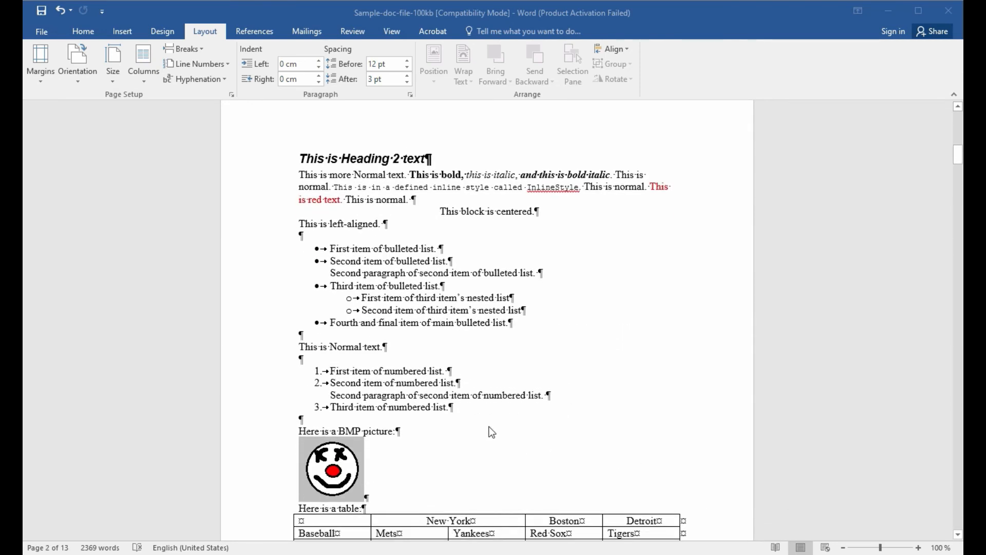
Step: Format the text in two columns from within the bulleted list on the second page
{"action": "left_click", "coordinate": [434, 426]}
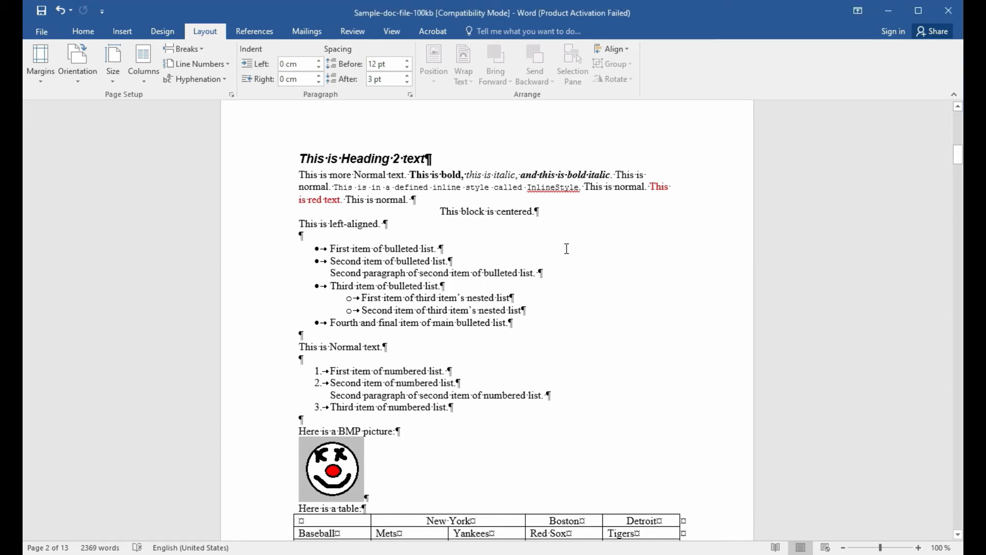
{"action": "left_click", "coordinate": [520, 247]}
{"action": "left_click", "coordinate": [150, 86]}
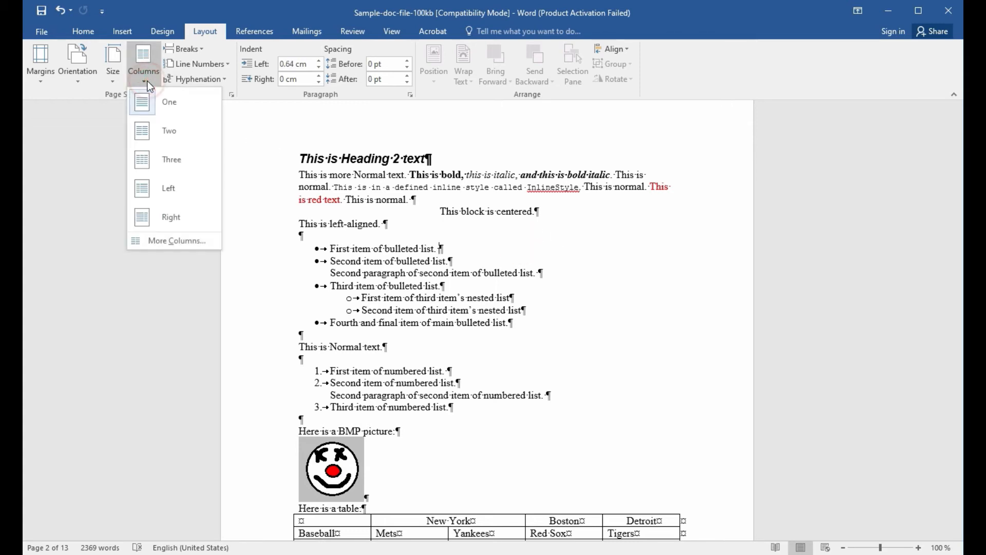
{"action": "left_click", "coordinate": [177, 135]}
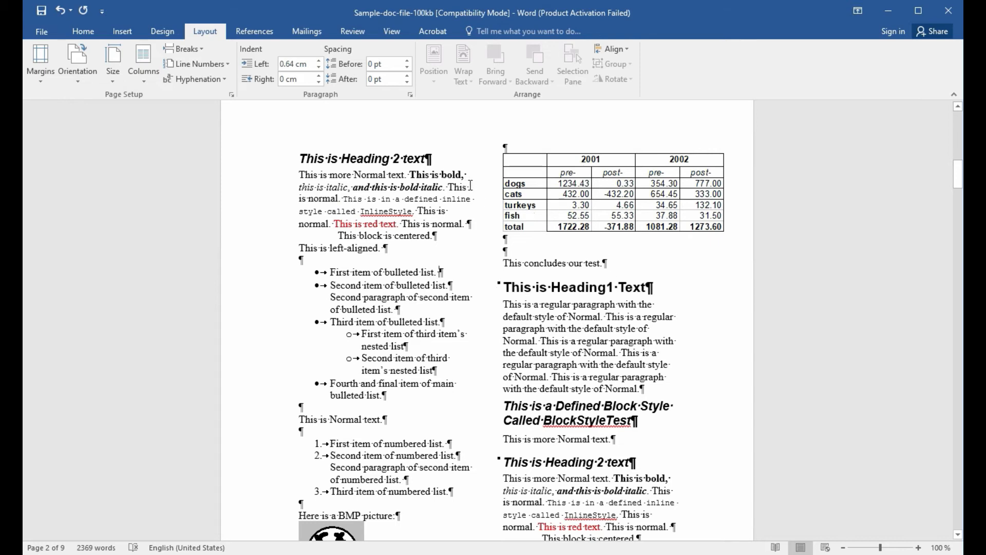
Step: Examine how the two-column layout affects the text before and after the page break, and review the break options
{"action": "scroll", "coordinate": [530, 284], "scroll_direction": "up", "scroll_amount": 1}
{"action": "scroll", "coordinate": [529, 284], "scroll_direction": "down", "scroll_amount": 8}
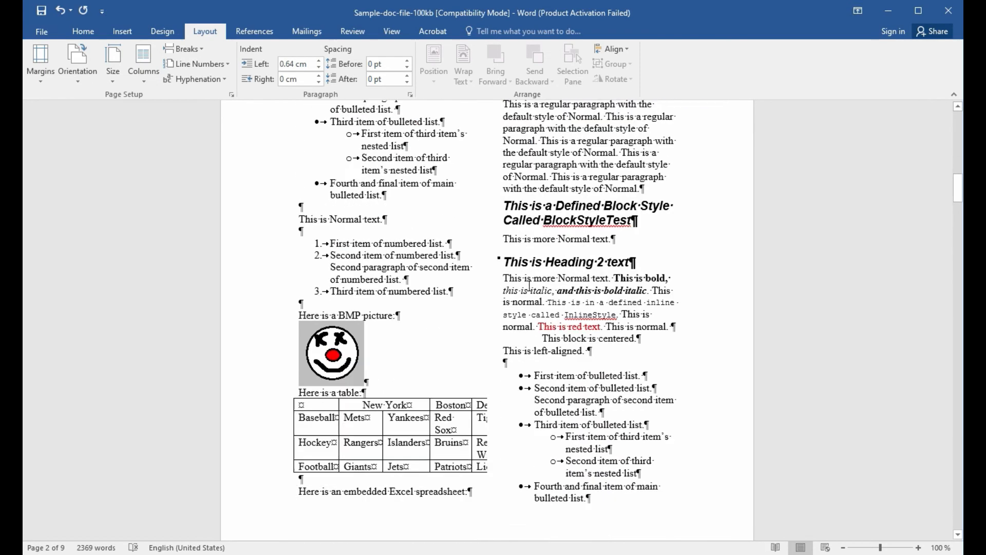
{"action": "scroll", "coordinate": [529, 286], "scroll_direction": "up", "scroll_amount": 3}
{"action": "scroll", "coordinate": [529, 286], "scroll_direction": "up", "scroll_amount": 20}
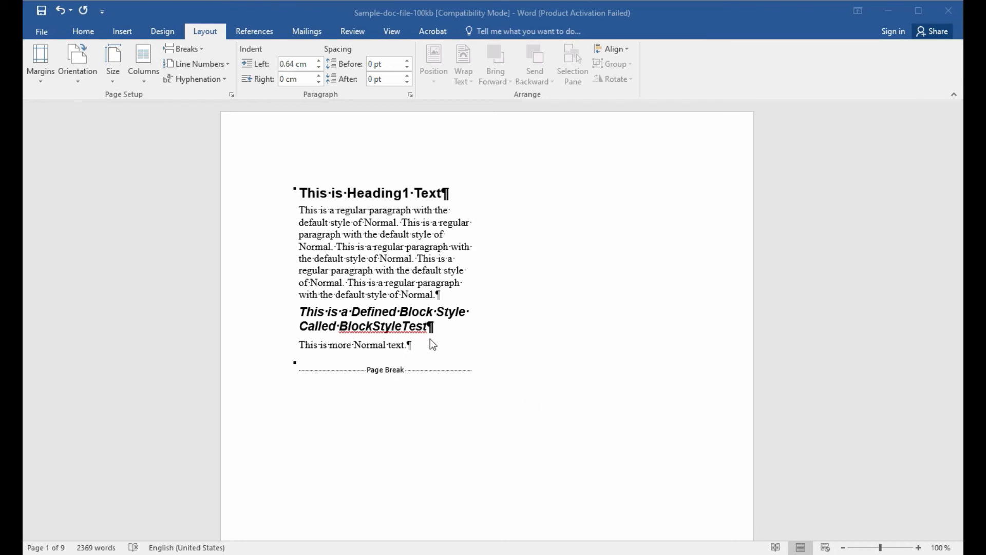
{"action": "scroll", "coordinate": [428, 370], "scroll_direction": "down", "scroll_amount": 5}
{"action": "scroll", "coordinate": [430, 371], "scroll_direction": "down", "scroll_amount": 10}
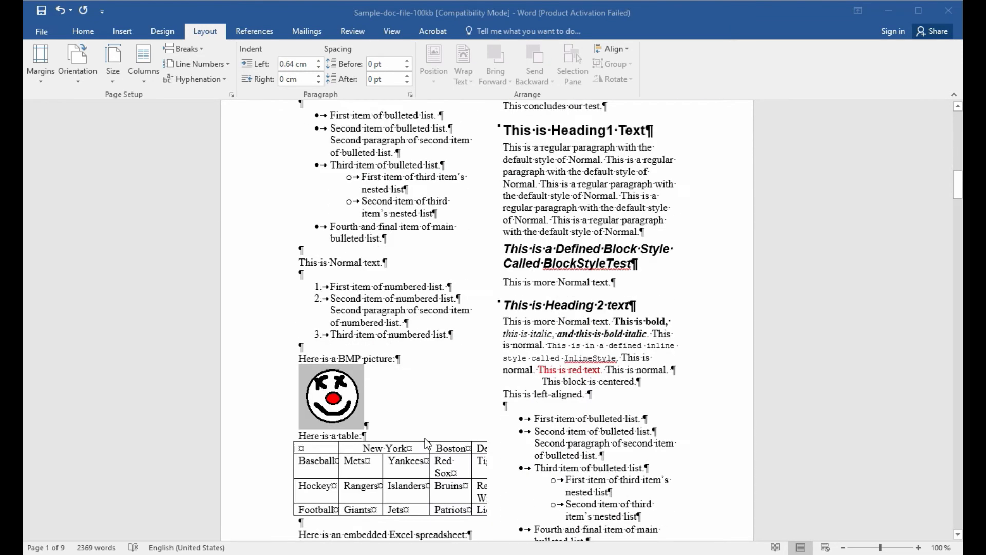
{"action": "scroll", "coordinate": [426, 443], "scroll_direction": "up", "scroll_amount": 15}
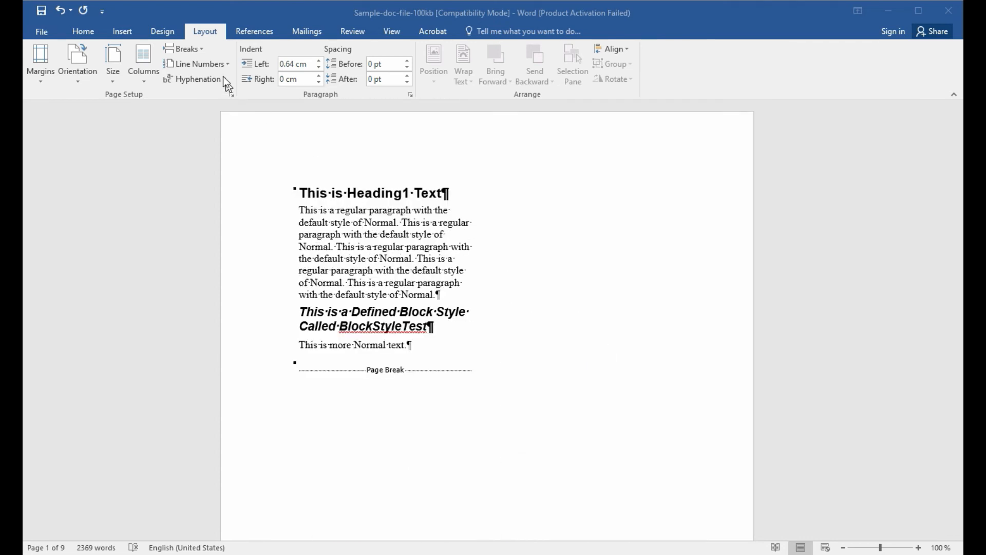
{"action": "left_click", "coordinate": [196, 51]}
Step: Undo the two-column layout and the page break before "This is Heading 2 text"
{"action": "left_click", "coordinate": [62, 13]}
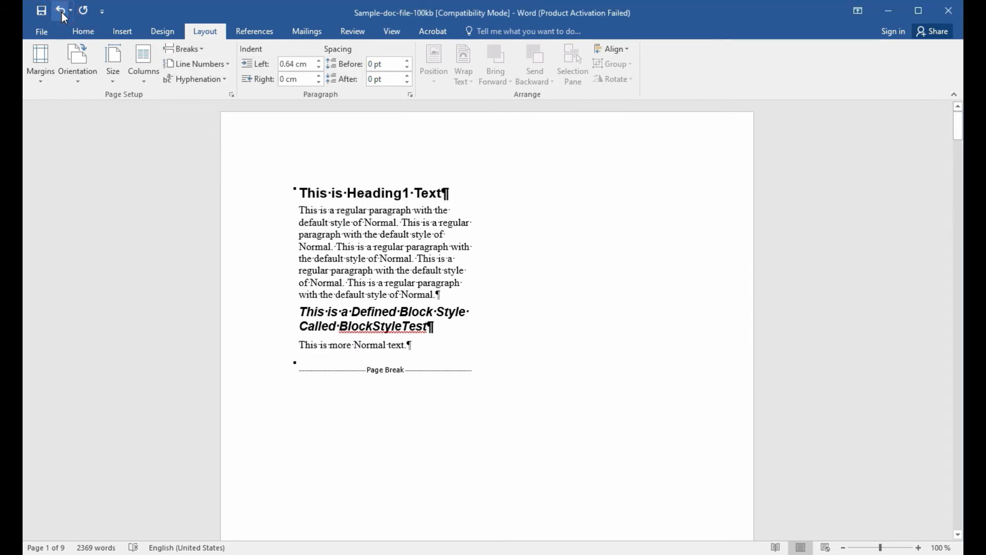
{"action": "scroll", "coordinate": [520, 277], "scroll_direction": "up", "scroll_amount": 10}
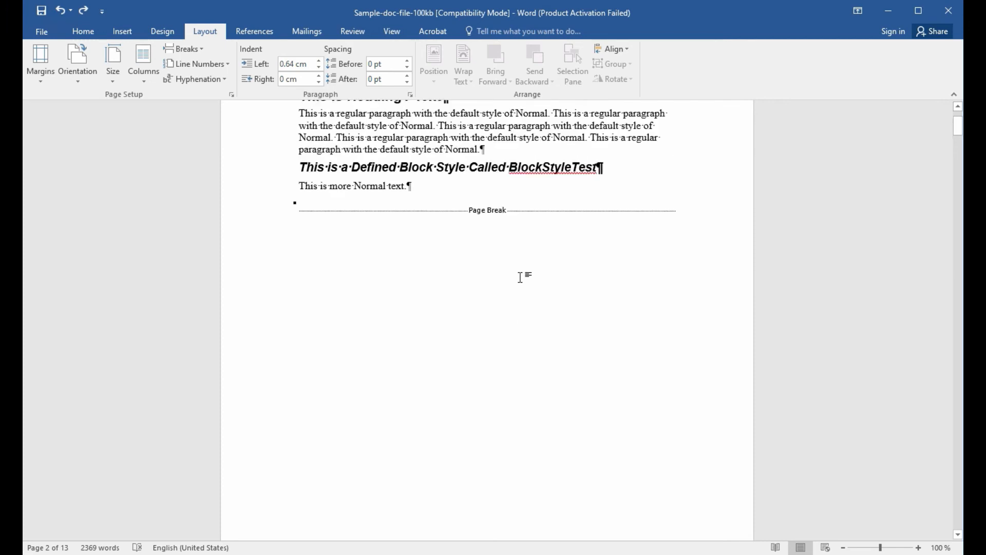
{"action": "scroll", "coordinate": [520, 278], "scroll_direction": "up", "scroll_amount": 2}
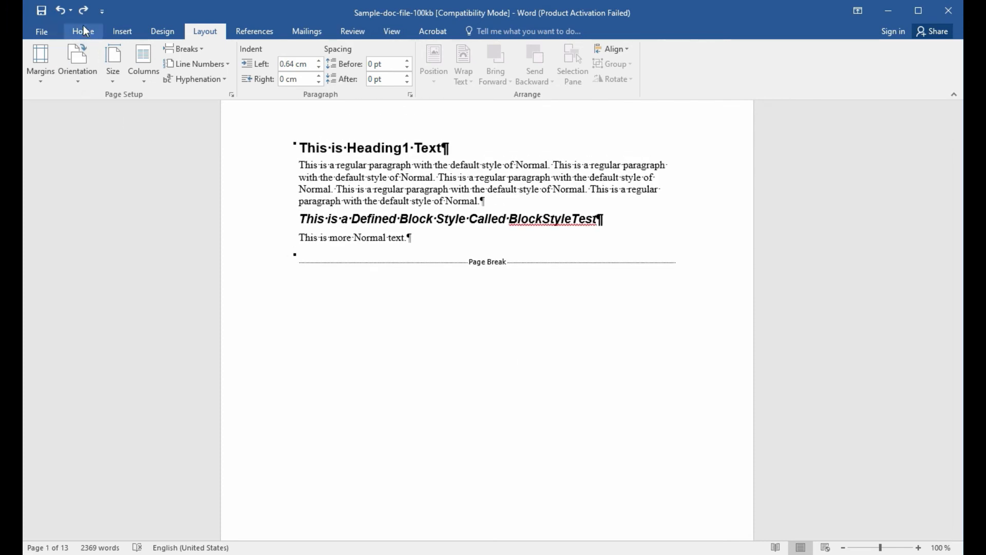
{"action": "left_click", "coordinate": [61, 13]}
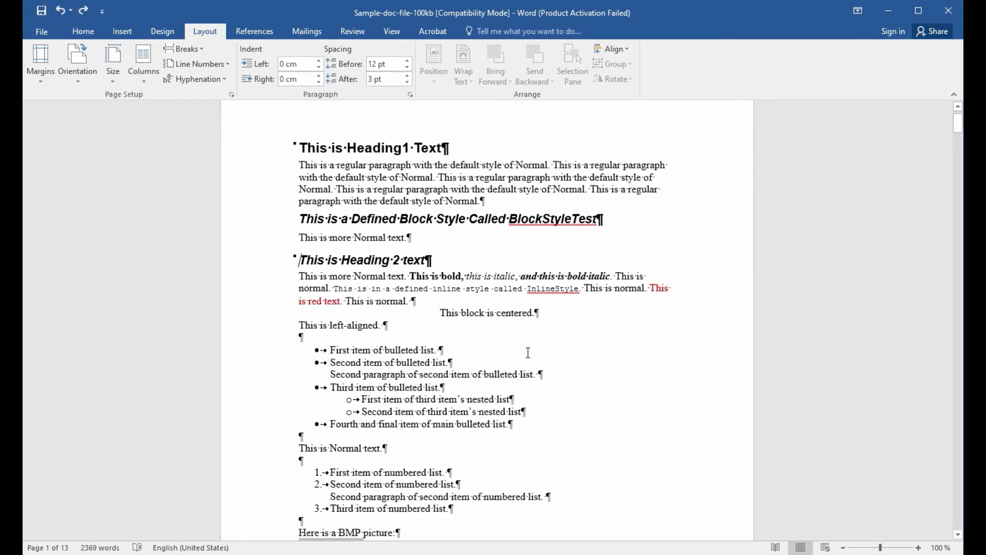
{"action": "scroll", "coordinate": [527, 351], "scroll_direction": "up", "scroll_amount": 2}
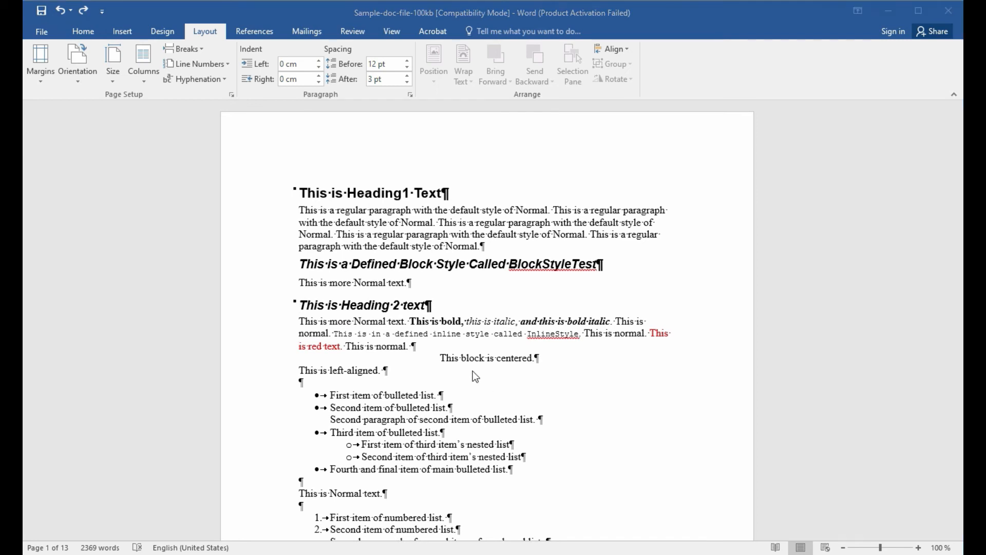
Step: Insert a Next Page section break directly before "This is Heading 2 text" and check the break mark and the second page
{"action": "left_click", "coordinate": [305, 309]}
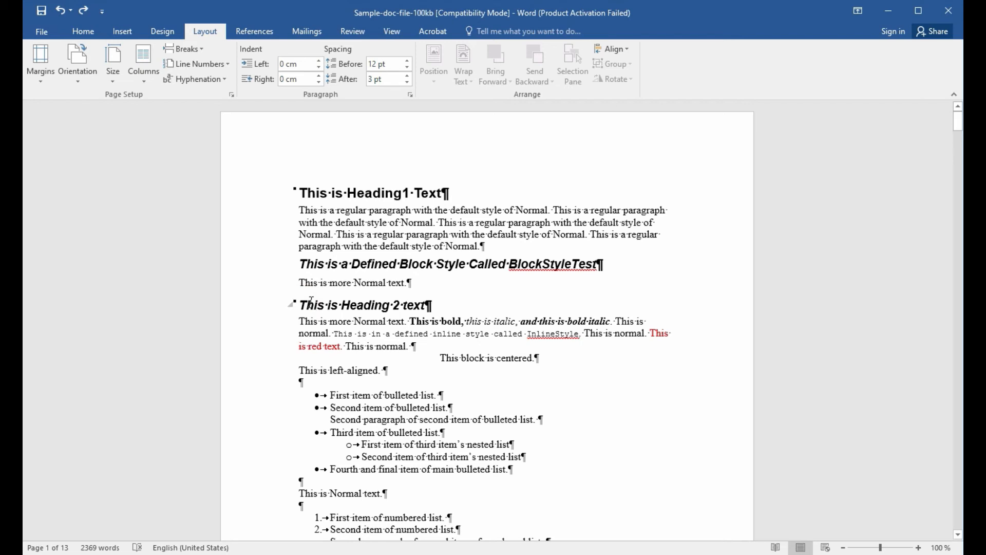
{"action": "left_click", "coordinate": [301, 307]}
{"action": "left_click", "coordinate": [194, 51]}
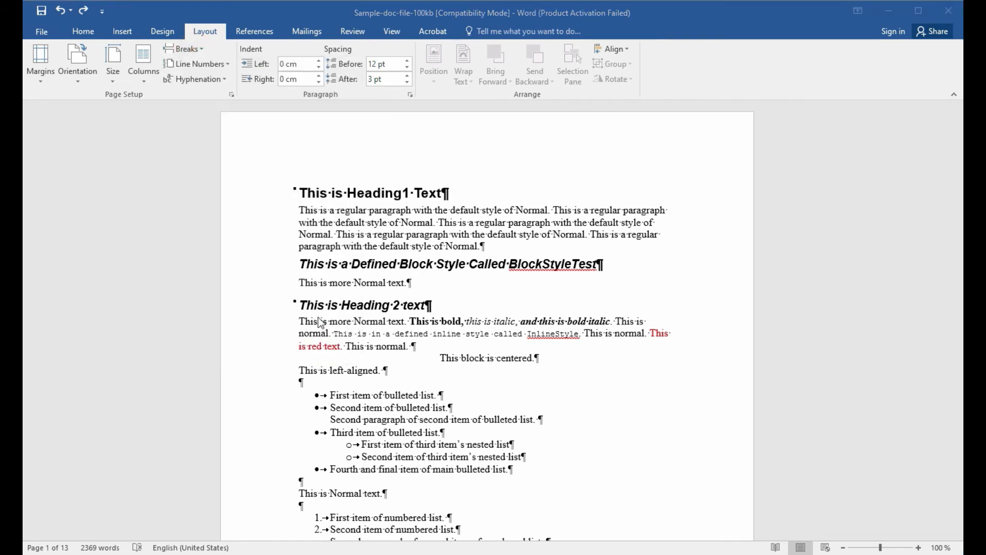
{"action": "left_click", "coordinate": [301, 303]}
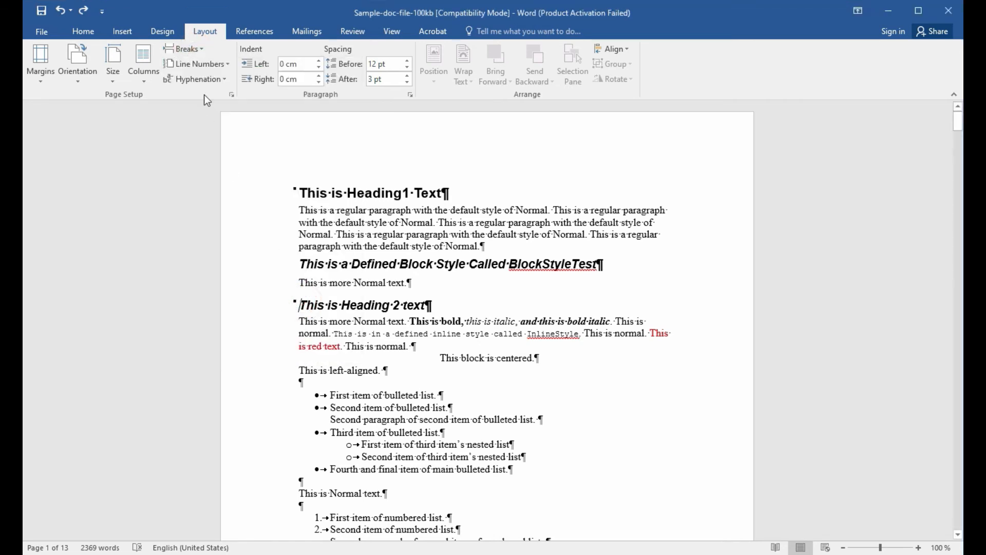
{"action": "left_click", "coordinate": [196, 52]}
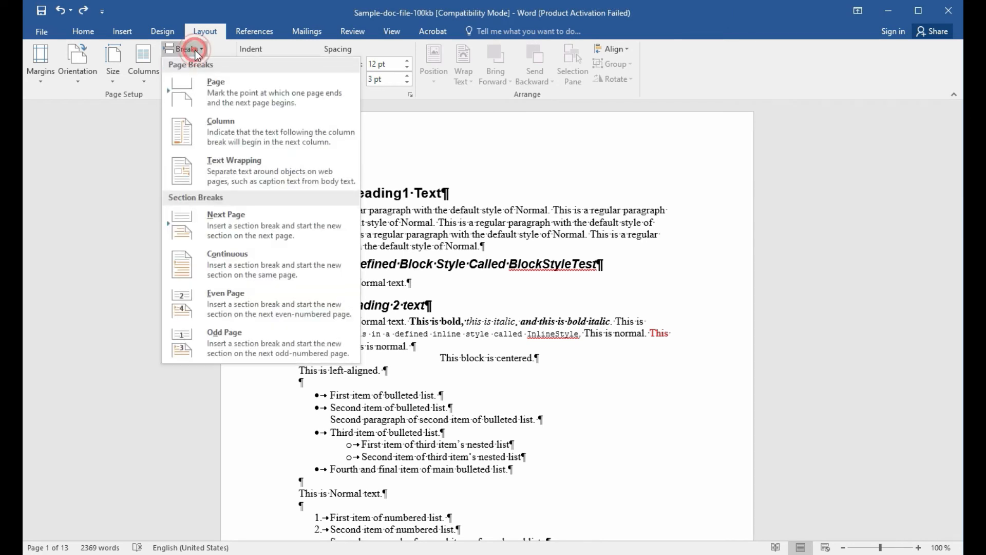
{"action": "left_click", "coordinate": [258, 222]}
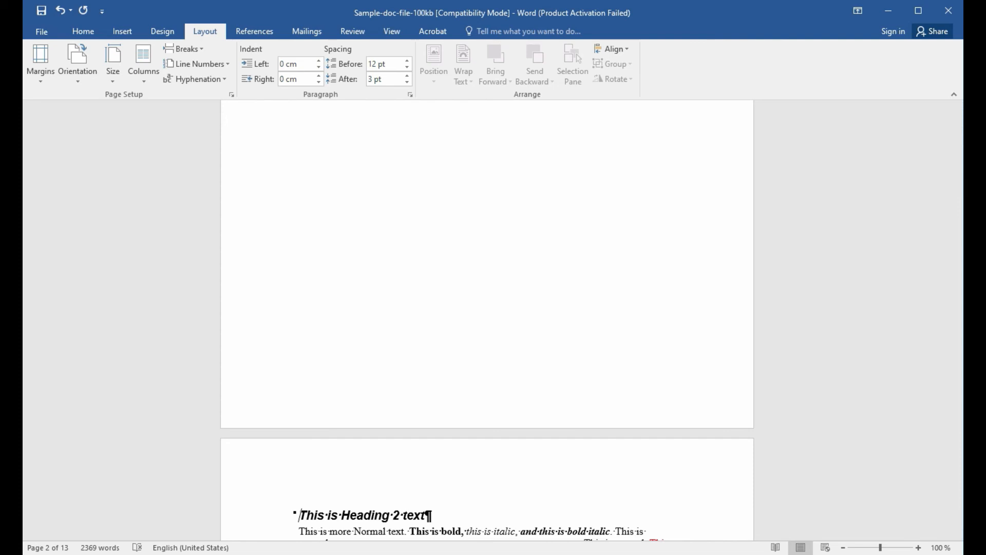
{"action": "scroll", "coordinate": [543, 495], "scroll_direction": "up", "scroll_amount": 2}
{"action": "scroll", "coordinate": [543, 496], "scroll_direction": "down", "scroll_amount": 2}
{"action": "scroll", "coordinate": [542, 496], "scroll_direction": "down", "scroll_amount": 3}
{"action": "scroll", "coordinate": [543, 496], "scroll_direction": "up", "scroll_amount": 8}
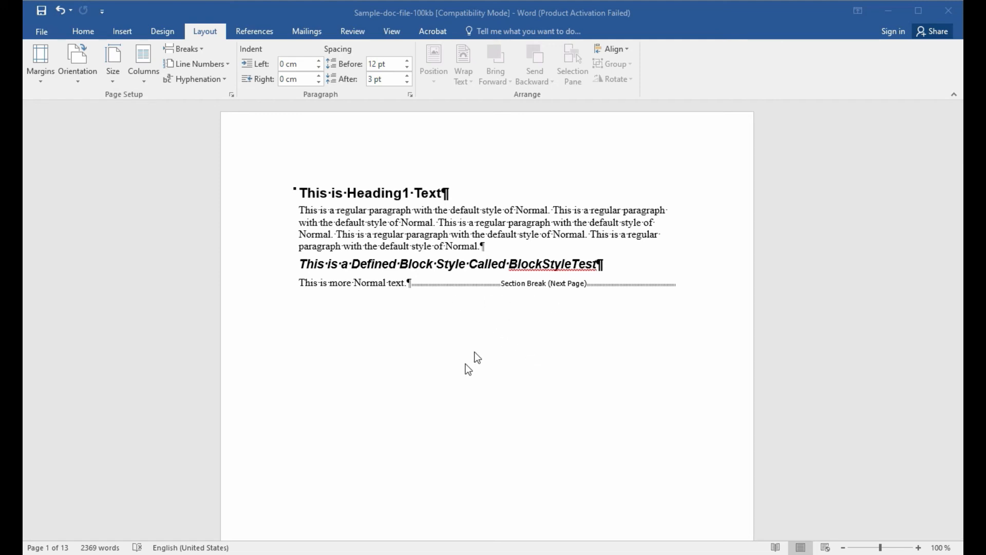
{"action": "scroll", "coordinate": [463, 387], "scroll_direction": "down", "scroll_amount": 10}
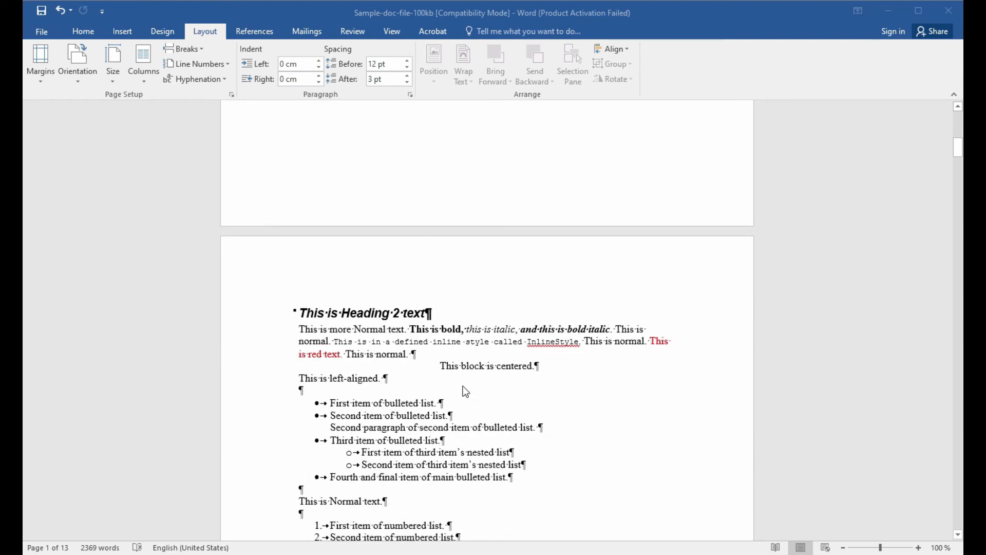
Step: Insert a Next Page section break directly before "This is Heading1 Text" at the start of the third page
{"action": "scroll", "coordinate": [463, 386], "scroll_direction": "down", "scroll_amount": 7}
{"action": "scroll", "coordinate": [463, 391], "scroll_direction": "up", "scroll_amount": 2}
{"action": "scroll", "coordinate": [464, 391], "scroll_direction": "down", "scroll_amount": 9}
{"action": "scroll", "coordinate": [464, 390], "scroll_direction": "up", "scroll_amount": 2}
{"action": "scroll", "coordinate": [464, 380], "scroll_direction": "down", "scroll_amount": 10}
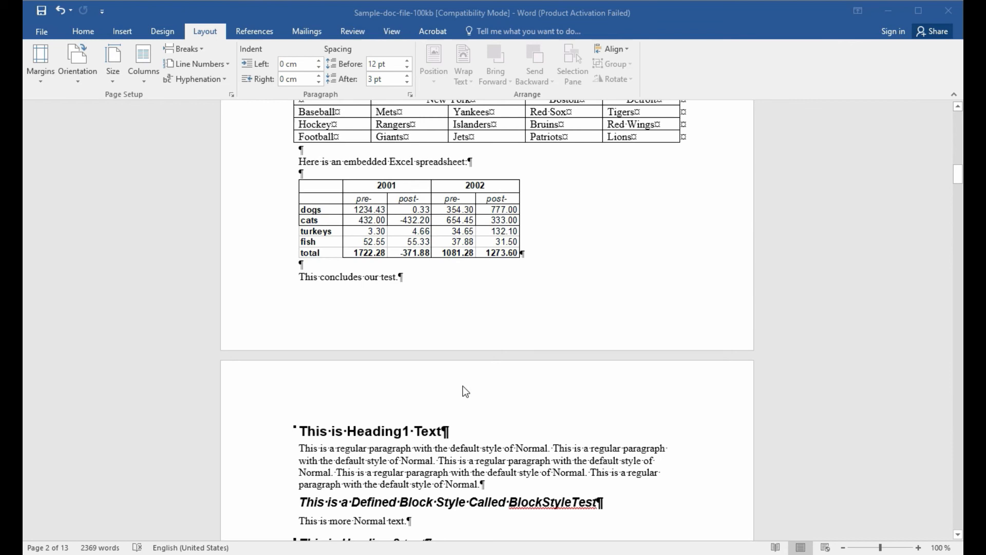
{"action": "left_click", "coordinate": [301, 325]}
{"action": "left_click", "coordinate": [300, 323]}
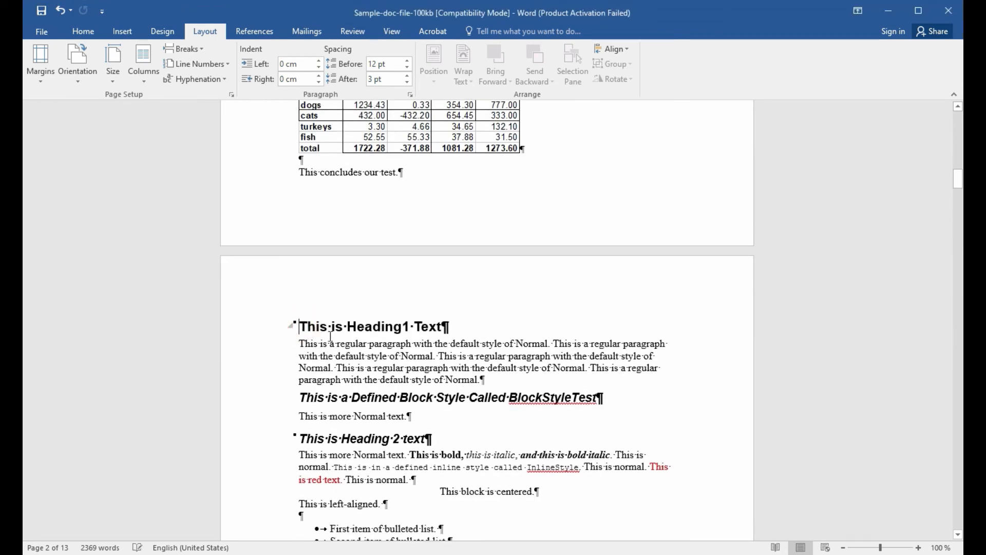
{"action": "left_click", "coordinate": [197, 48]}
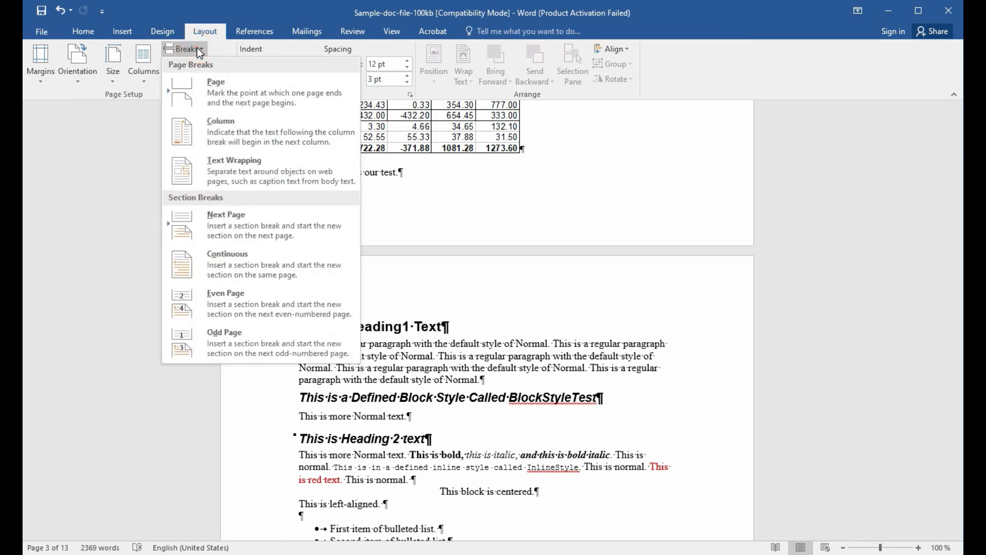
{"action": "left_click", "coordinate": [269, 230]}
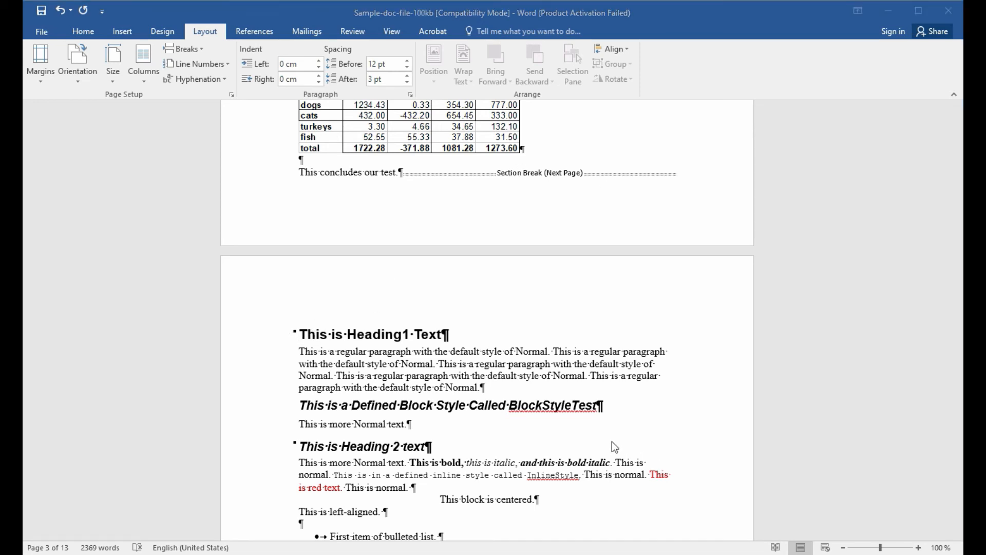
Step: Format the section starting on the third page in two columns and check the layout of the preceding sections
{"action": "scroll", "coordinate": [612, 442], "scroll_direction": "down", "scroll_amount": 3}
{"action": "scroll", "coordinate": [482, 344], "scroll_direction": "up", "scroll_amount": 3}
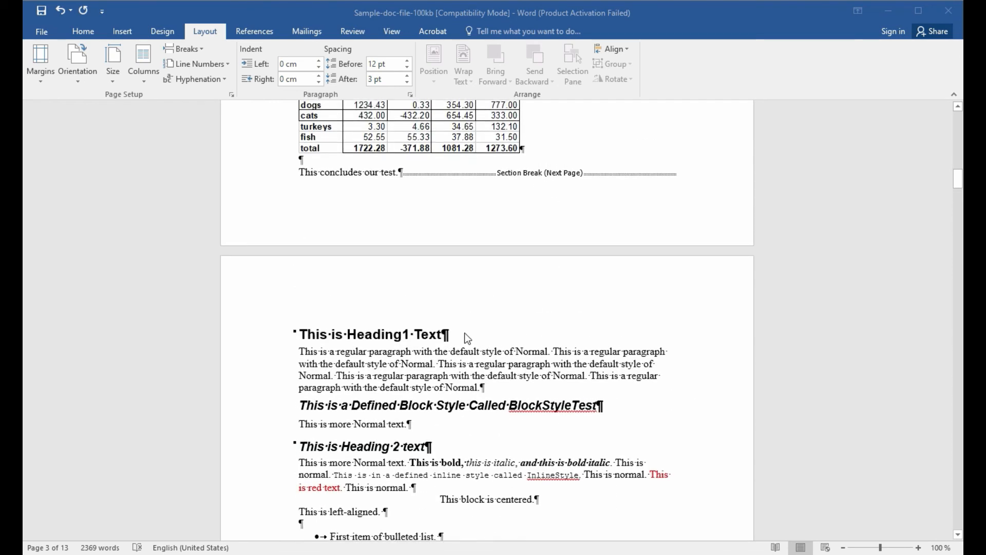
{"action": "left_click", "coordinate": [503, 386]}
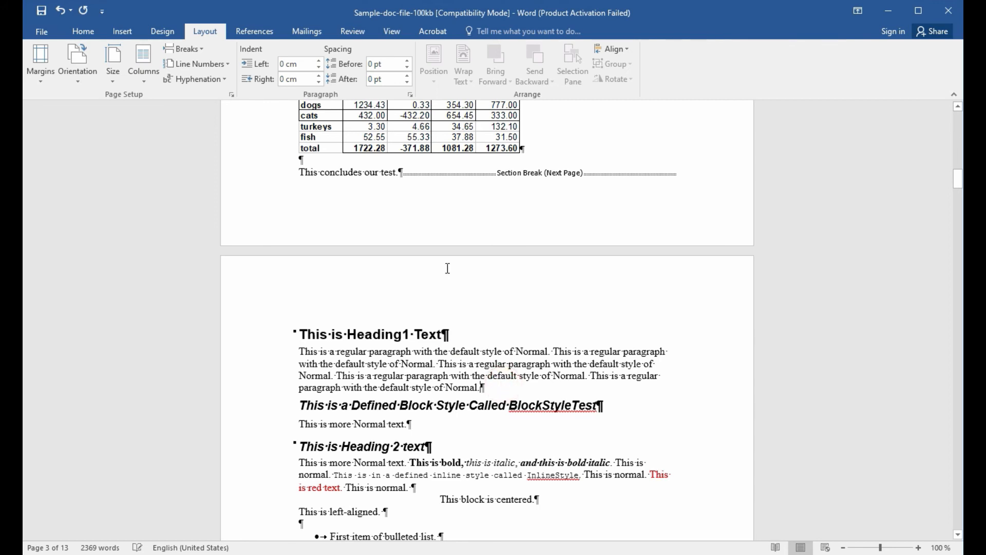
{"action": "left_click", "coordinate": [144, 82]}
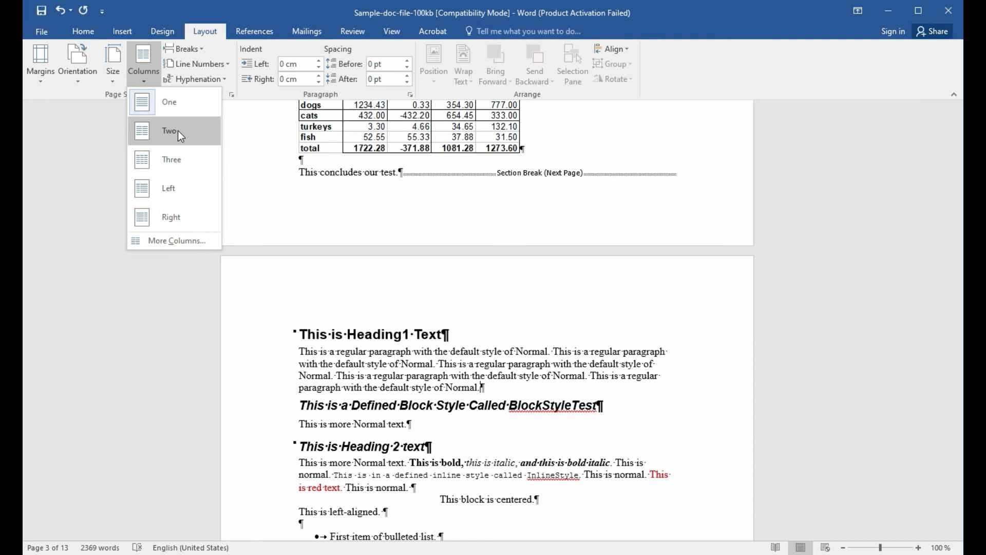
{"action": "left_click", "coordinate": [518, 391]}
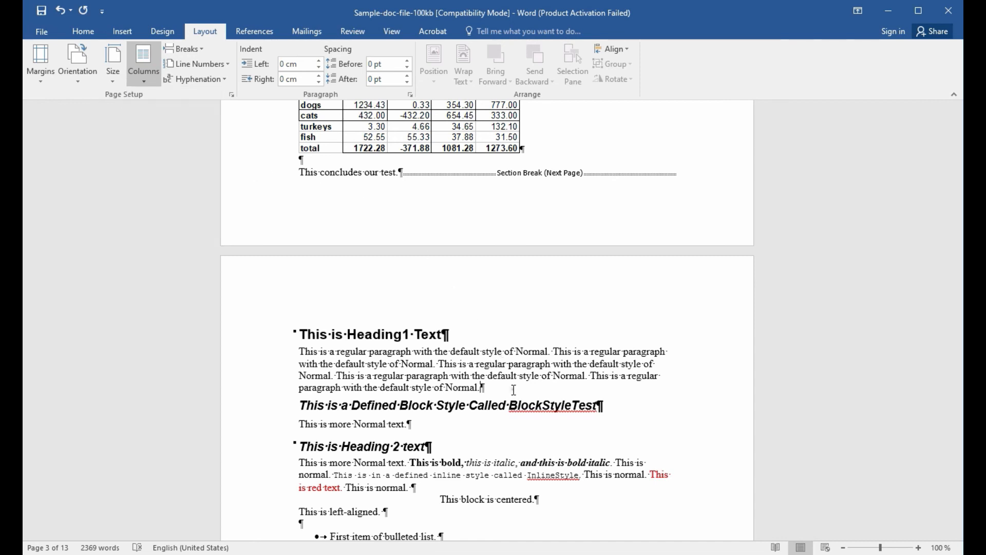
{"action": "left_click", "coordinate": [144, 77]}
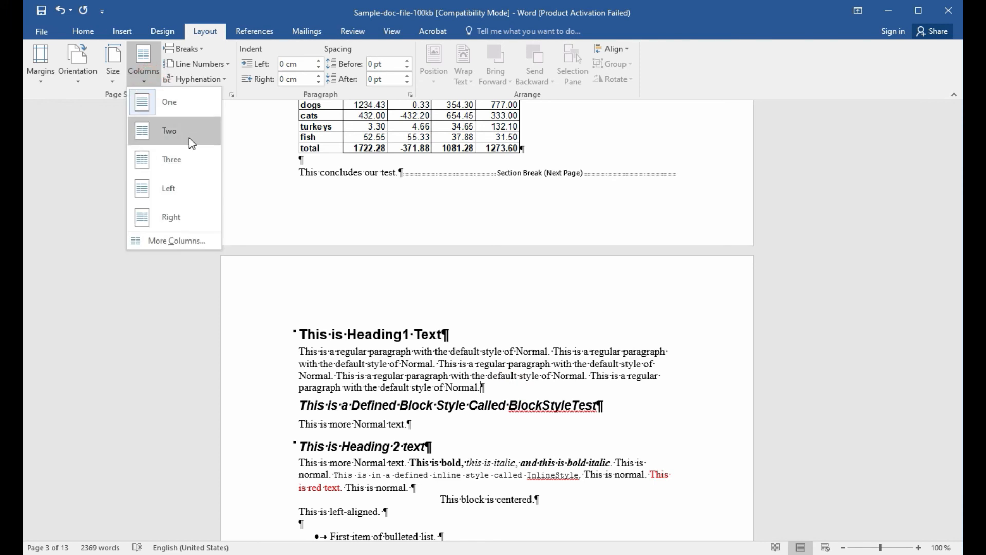
{"action": "left_click", "coordinate": [189, 134]}
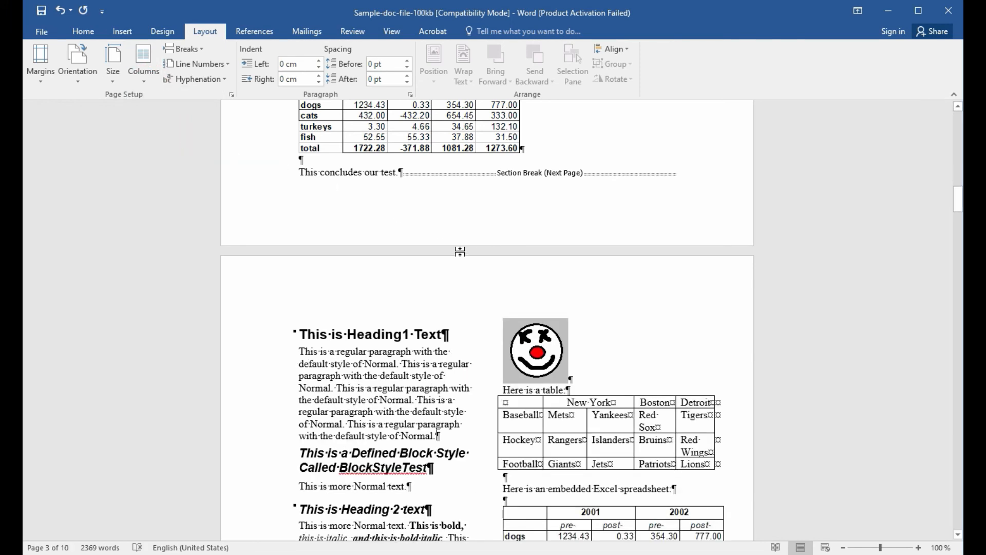
{"action": "scroll", "coordinate": [463, 254], "scroll_direction": "up", "scroll_amount": 15}
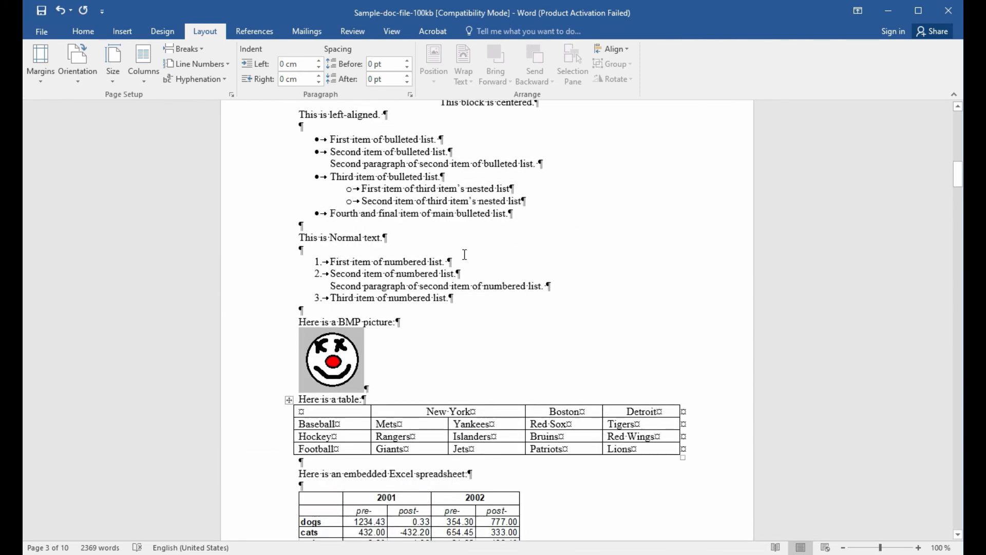
{"action": "scroll", "coordinate": [464, 255], "scroll_direction": "up", "scroll_amount": 12}
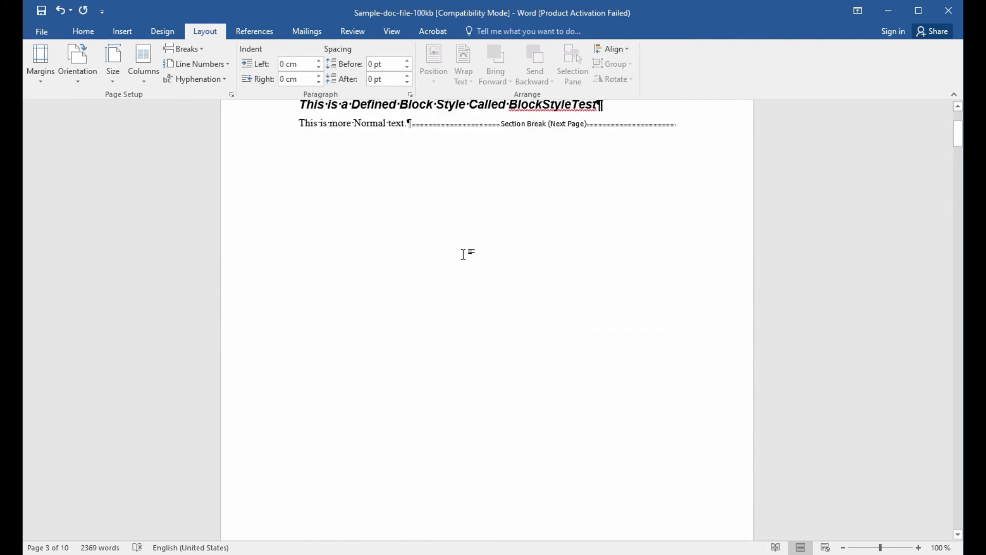
Step: Review the two-column section, try other column counts in its detailed column settings, and keep two equal-width columns applied to this section
{"action": "scroll", "coordinate": [464, 253], "scroll_direction": "down", "scroll_amount": 20}
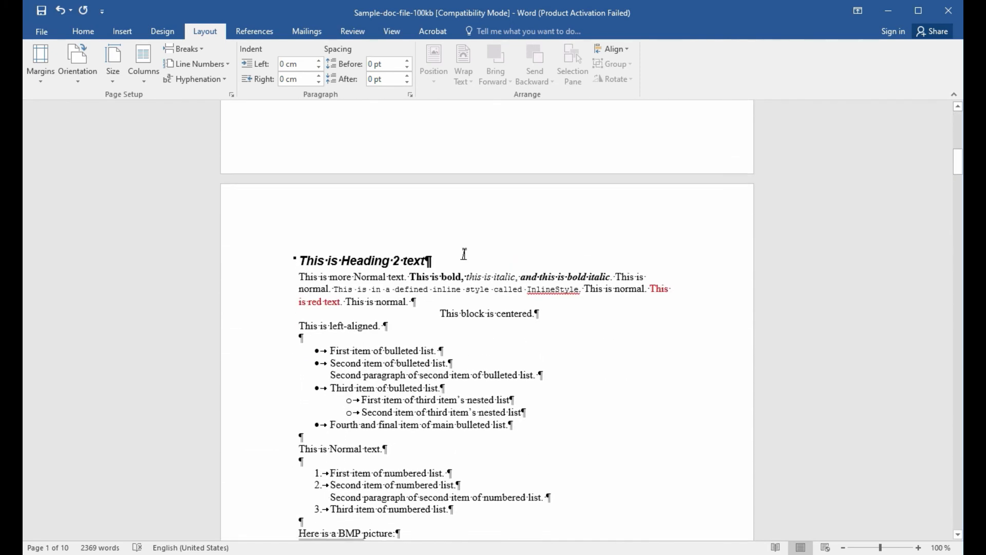
{"action": "scroll", "coordinate": [465, 255], "scroll_direction": "down", "scroll_amount": 20}
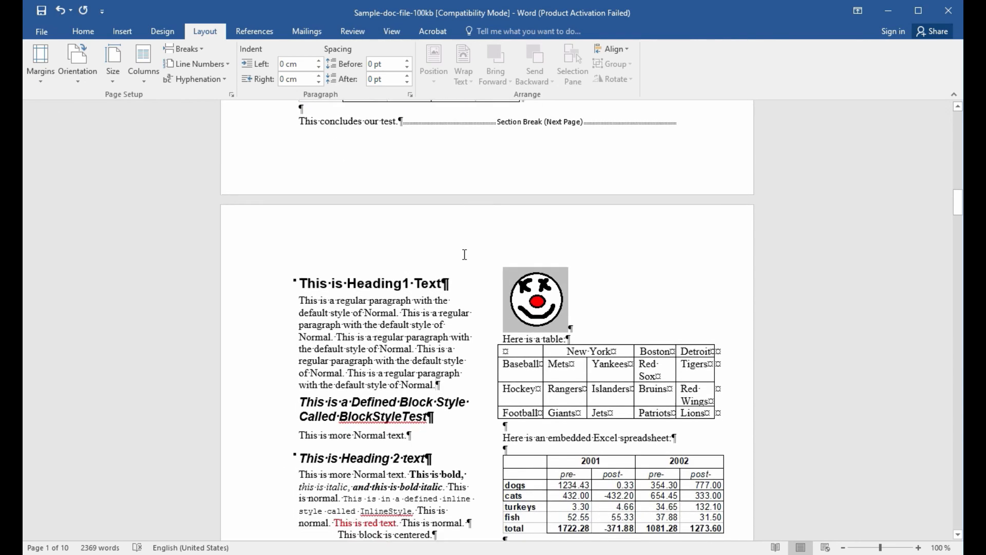
{"action": "left_click_drag", "start_coordinate": [959, 216], "coordinate": [960, 355]}
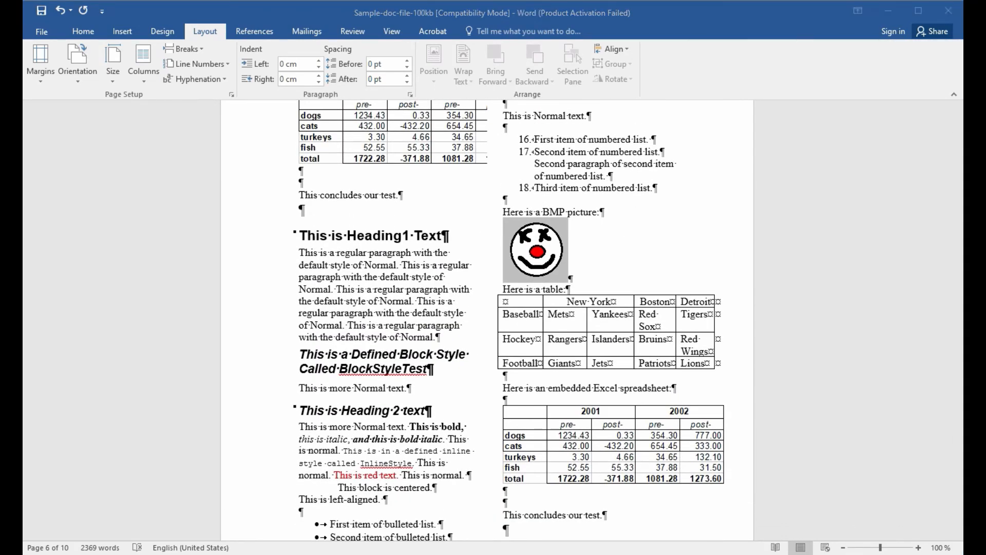
{"action": "left_click", "coordinate": [146, 81]}
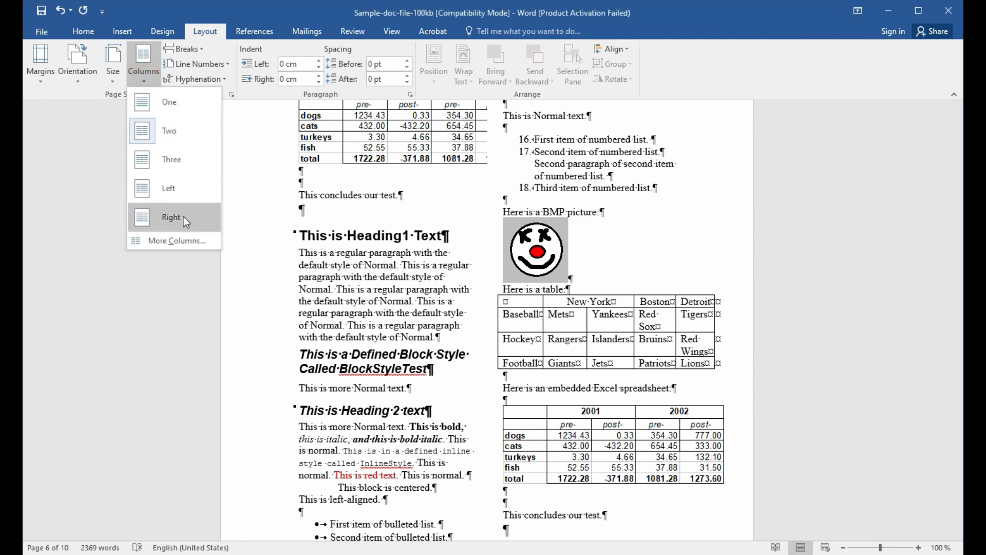
{"action": "left_click", "coordinate": [177, 242]}
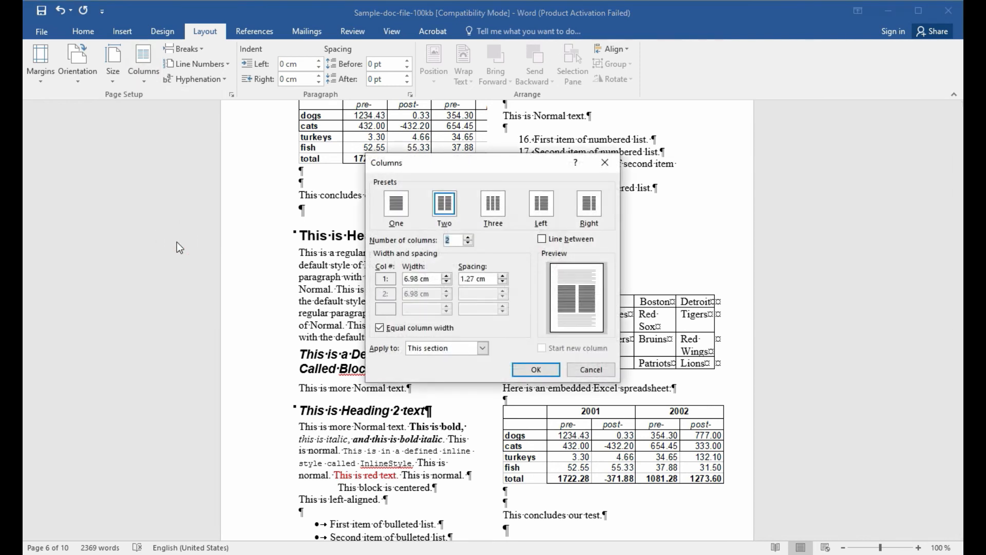
{"action": "left_click", "coordinate": [468, 238]}
{"action": "left_click", "coordinate": [469, 243]}
{"action": "left_click", "coordinate": [468, 243]}
{"action": "left_click", "coordinate": [468, 238]}
{"action": "left_click", "coordinate": [541, 370]}
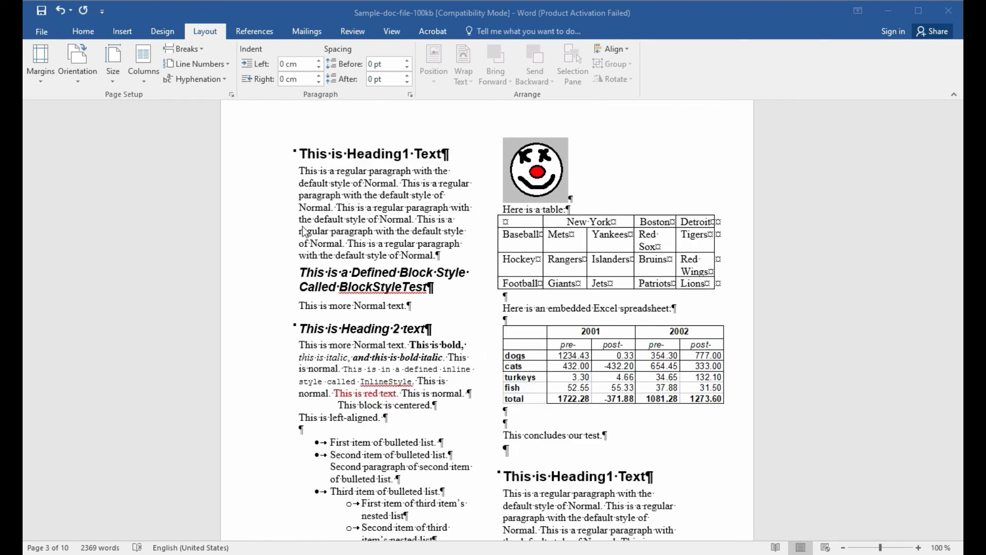
Step: Insert a column break directly before "This is Heading 2 text" on the third page and check how the text flows across the columns
{"action": "left_click", "coordinate": [303, 381]}
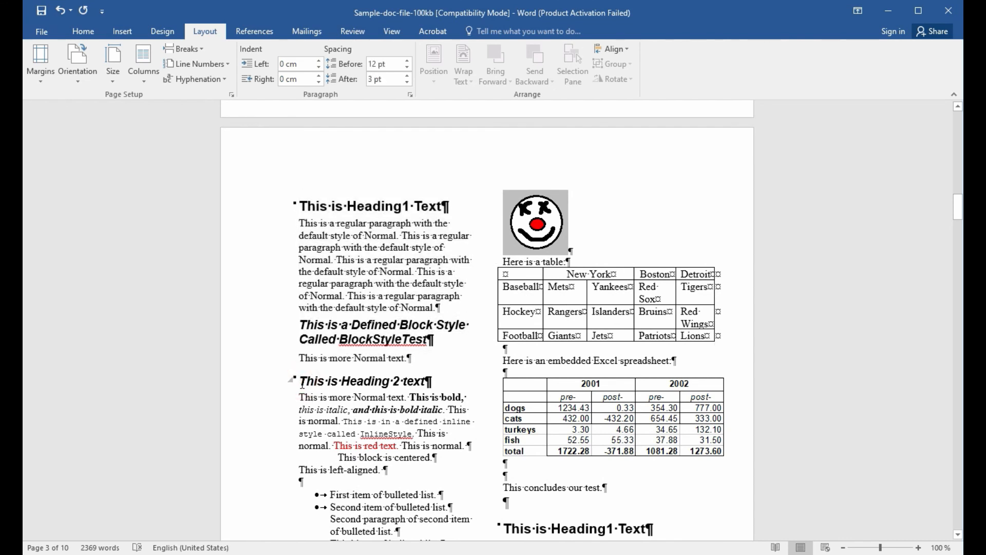
{"action": "left_click", "coordinate": [188, 49]}
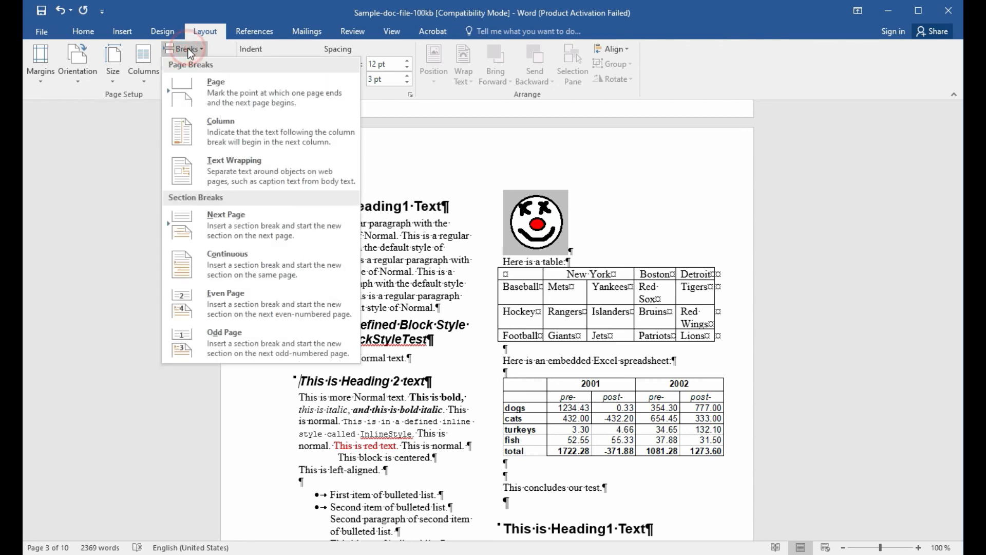
{"action": "left_click", "coordinate": [270, 130]}
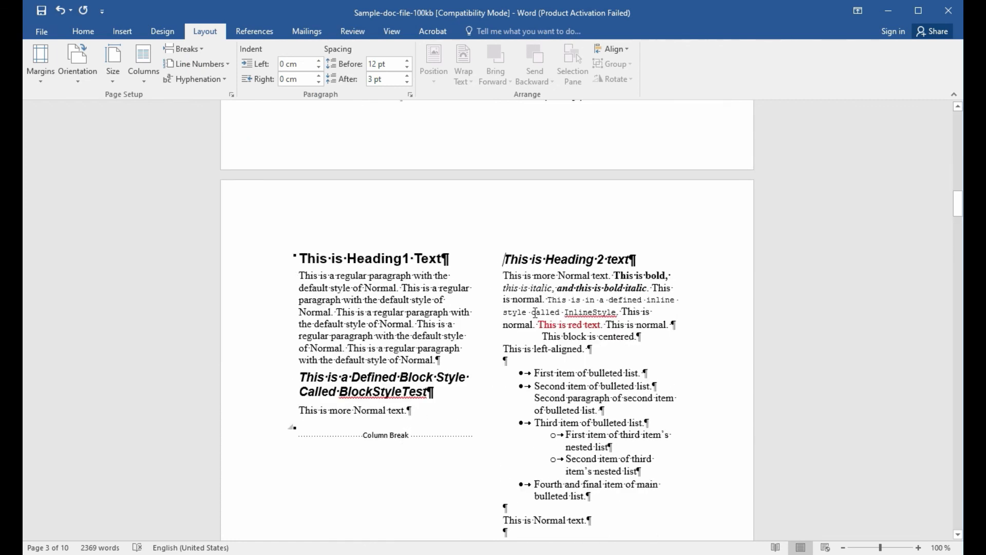
{"action": "scroll", "coordinate": [535, 311], "scroll_direction": "down", "scroll_amount": 7}
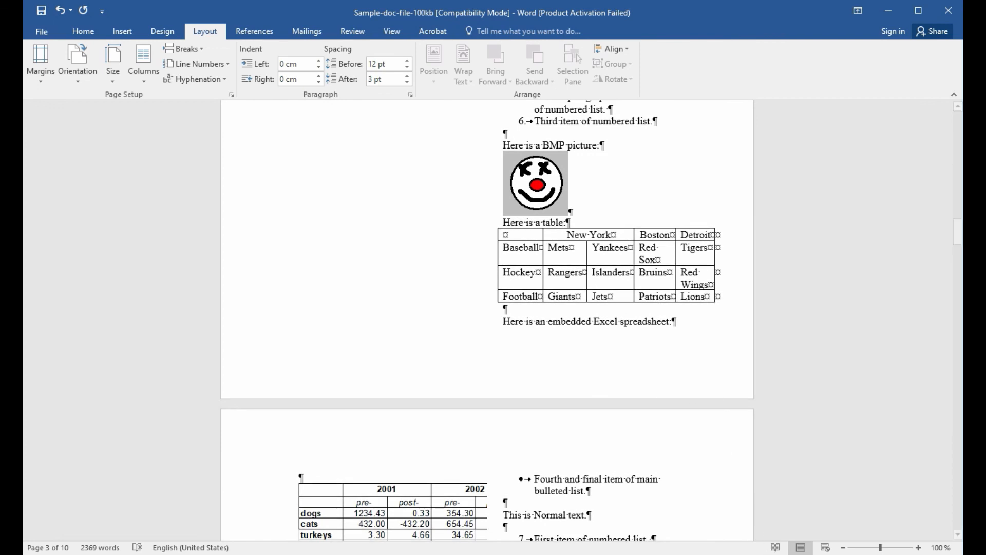
{"action": "scroll", "coordinate": [577, 392], "scroll_direction": "up", "scroll_amount": 7}
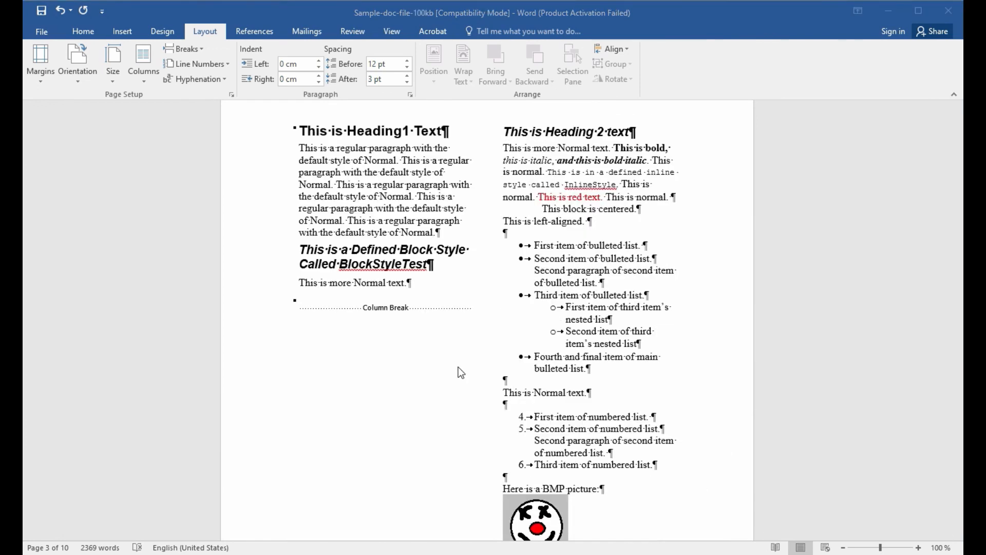
{"action": "scroll", "coordinate": [438, 400], "scroll_direction": "down", "scroll_amount": 6}
{"action": "scroll", "coordinate": [438, 400], "scroll_direction": "up", "scroll_amount": 4}
{"action": "scroll", "coordinate": [437, 401], "scroll_direction": "down", "scroll_amount": 8}
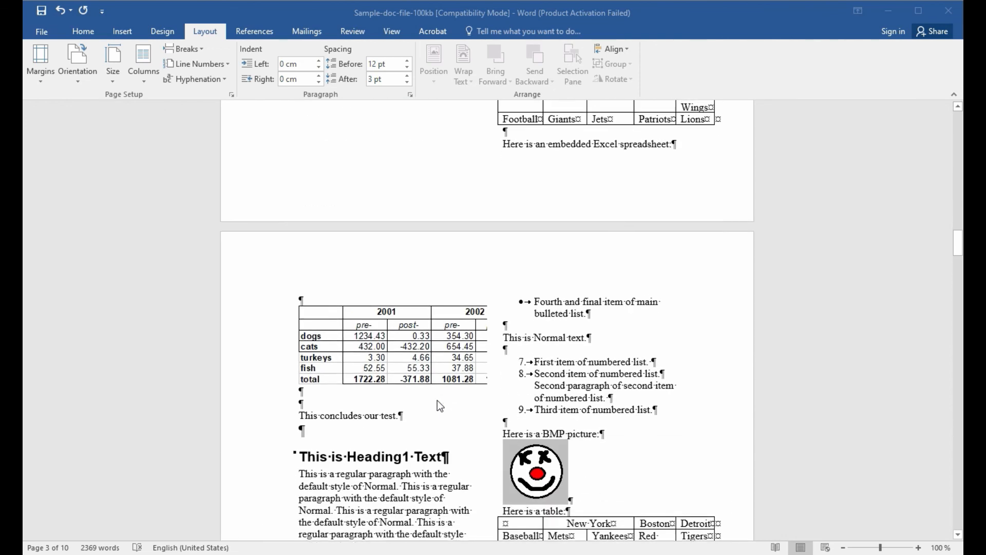
Step: Try a Next Page section break before the embedded spreadsheet at the start of the fourth page, and undo it
{"action": "left_click", "coordinate": [304, 293]}
{"action": "left_click", "coordinate": [331, 287]}
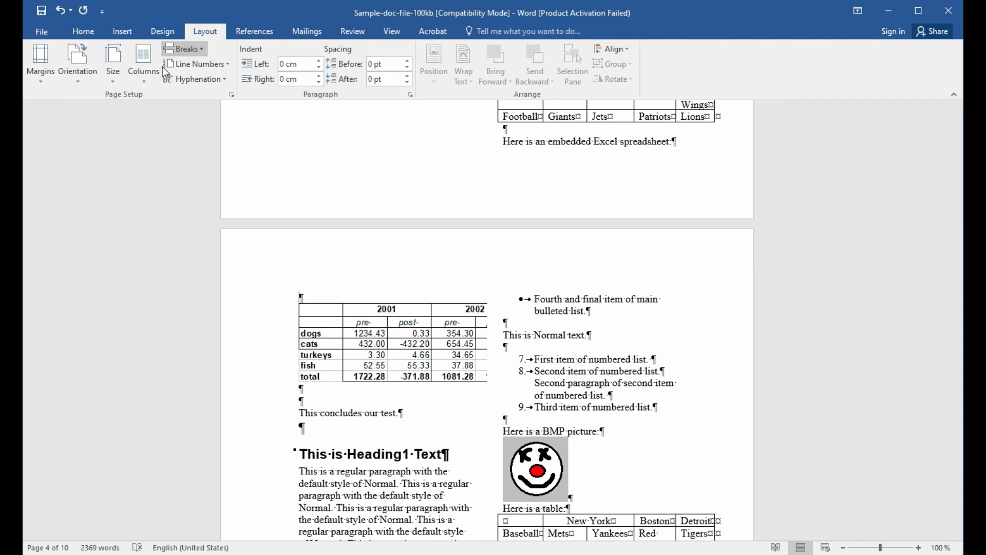
{"action": "left_click", "coordinate": [184, 49]}
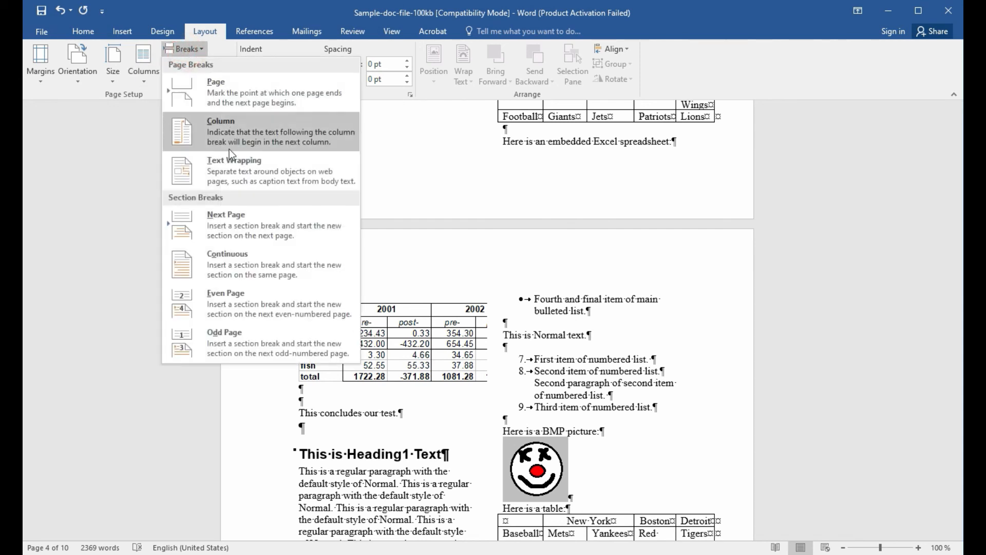
{"action": "left_click", "coordinate": [259, 221]}
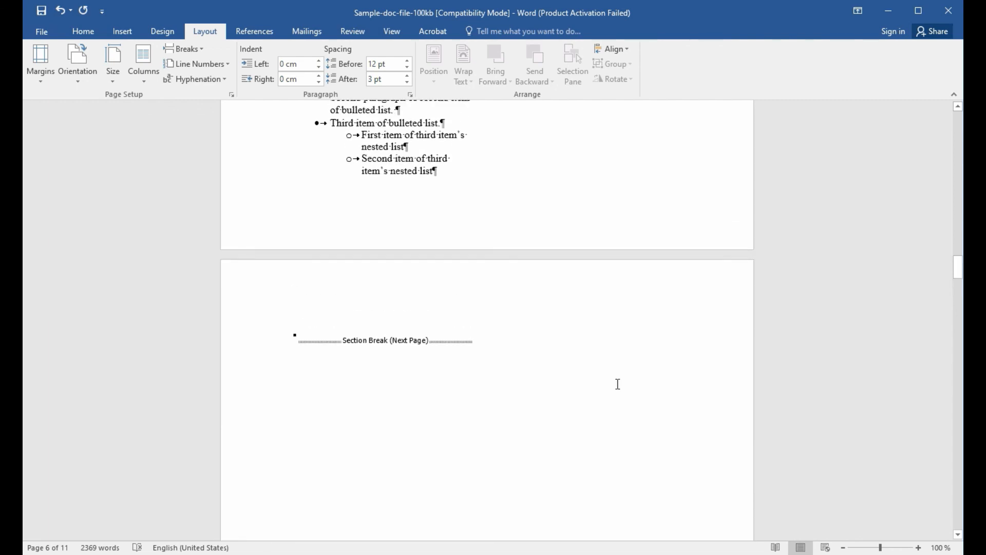
{"action": "key", "text": "ctrl+z"}
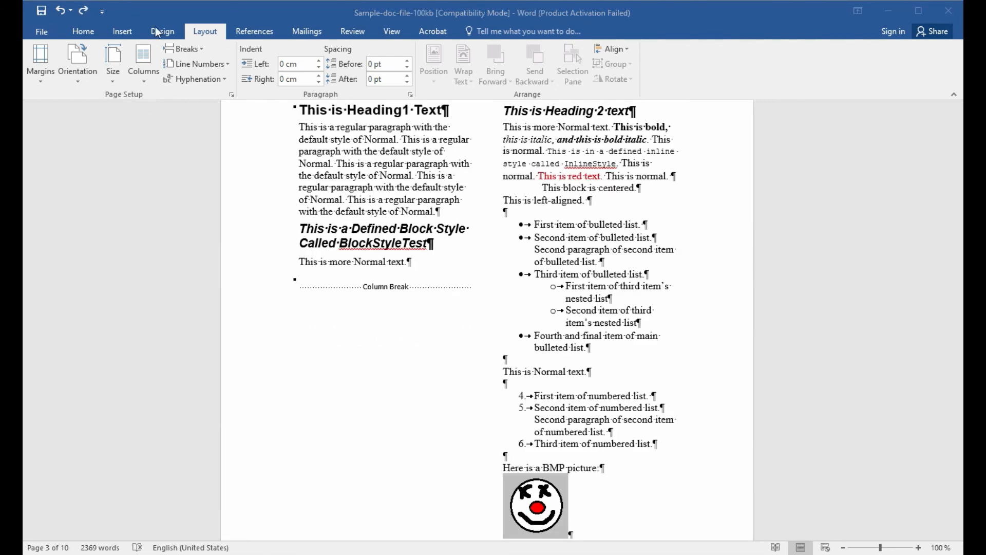
Step: Hide the formatting marks and return to the beginning of the document
{"action": "left_click", "coordinate": [82, 30]}
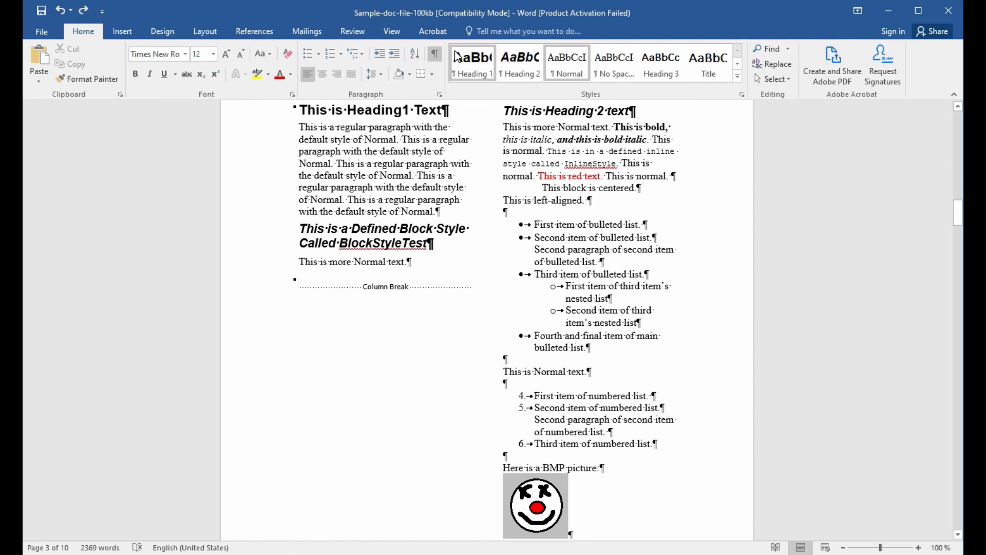
{"action": "left_click", "coordinate": [436, 54]}
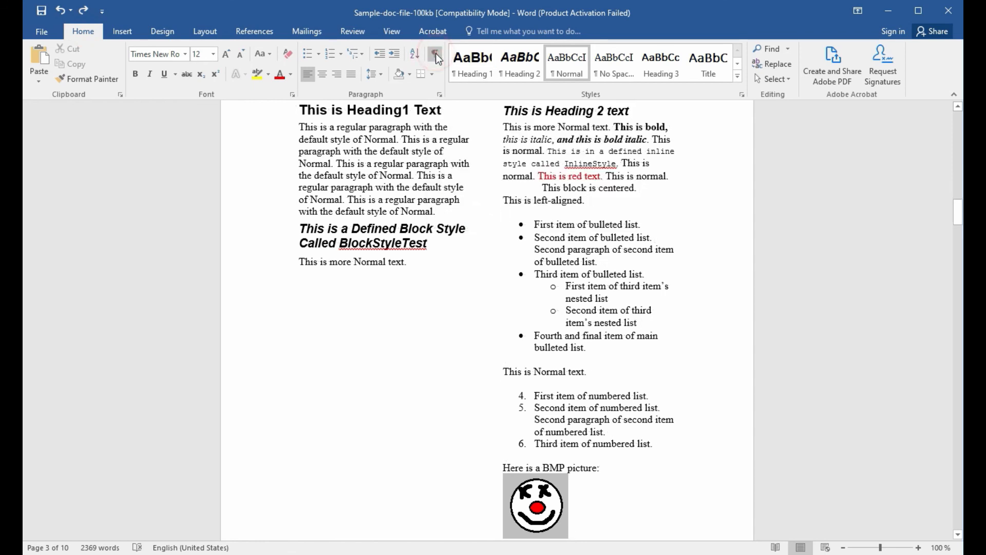
{"action": "left_click_drag", "start_coordinate": [958, 216], "coordinate": [952, 133]}
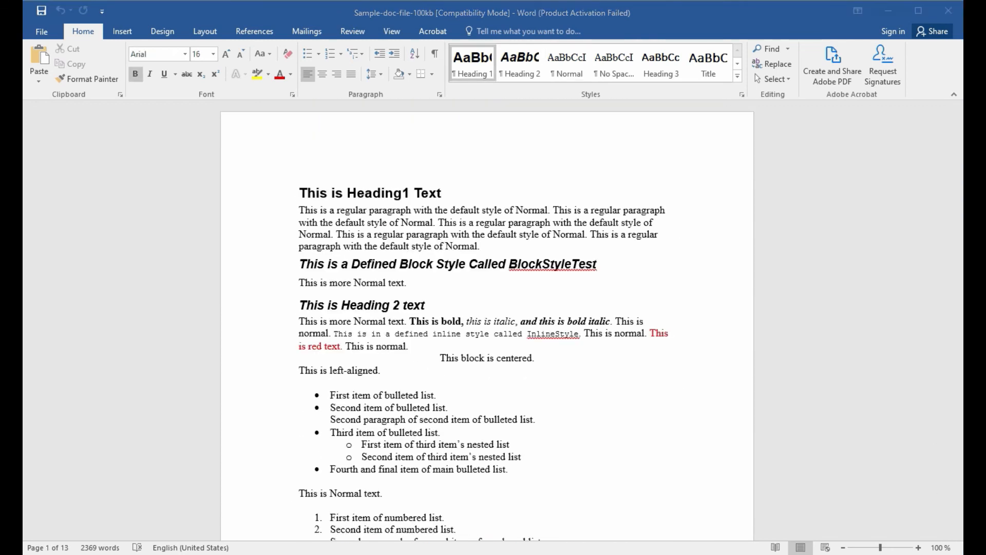